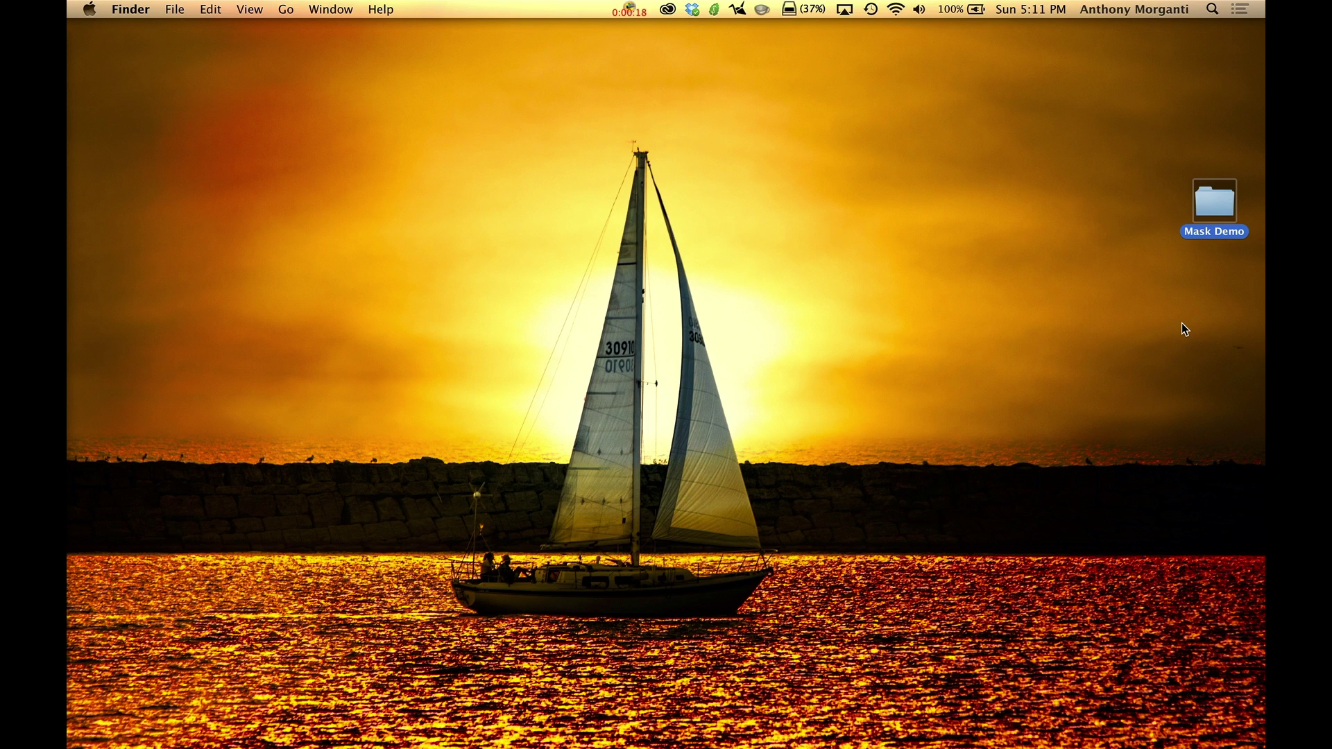
- Open Mask Demo-1, -2 and -3 TIFFs from the Mask Demo folder in Photoshop CC
double_click(1210, 201)
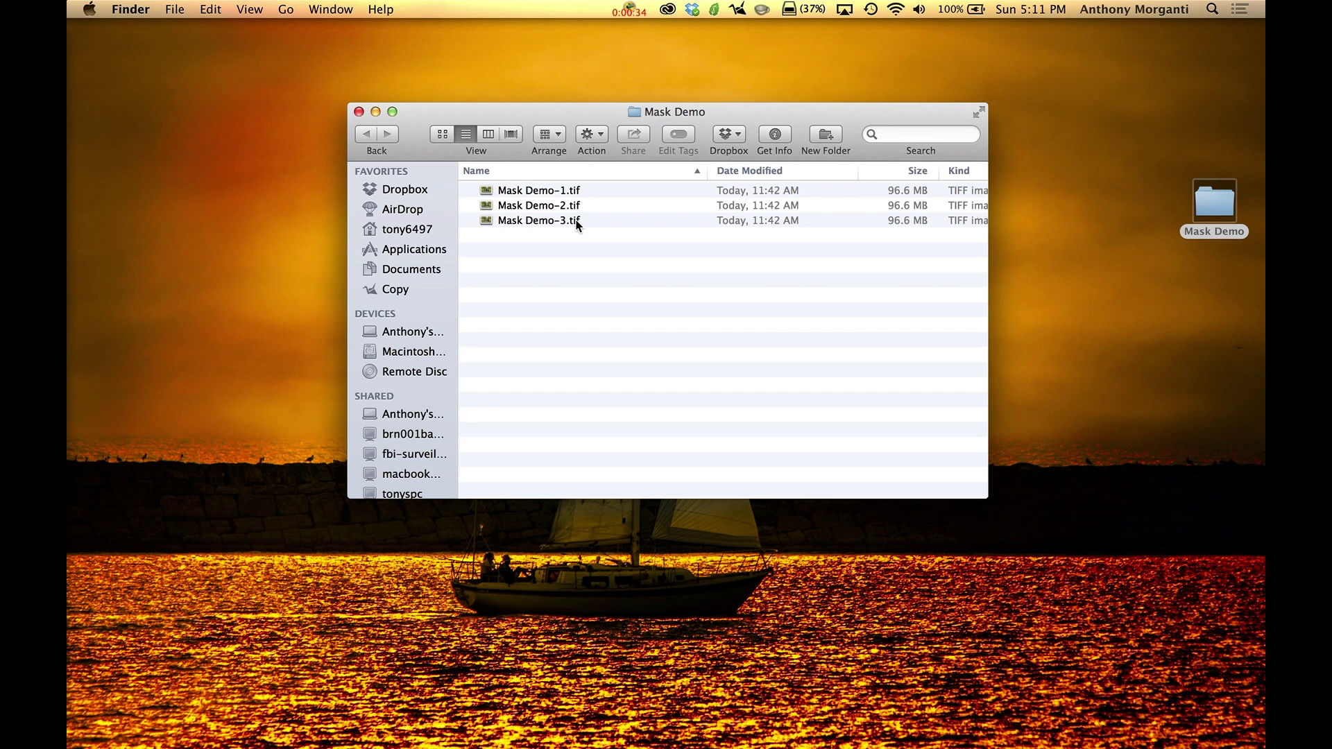
click(520, 195)
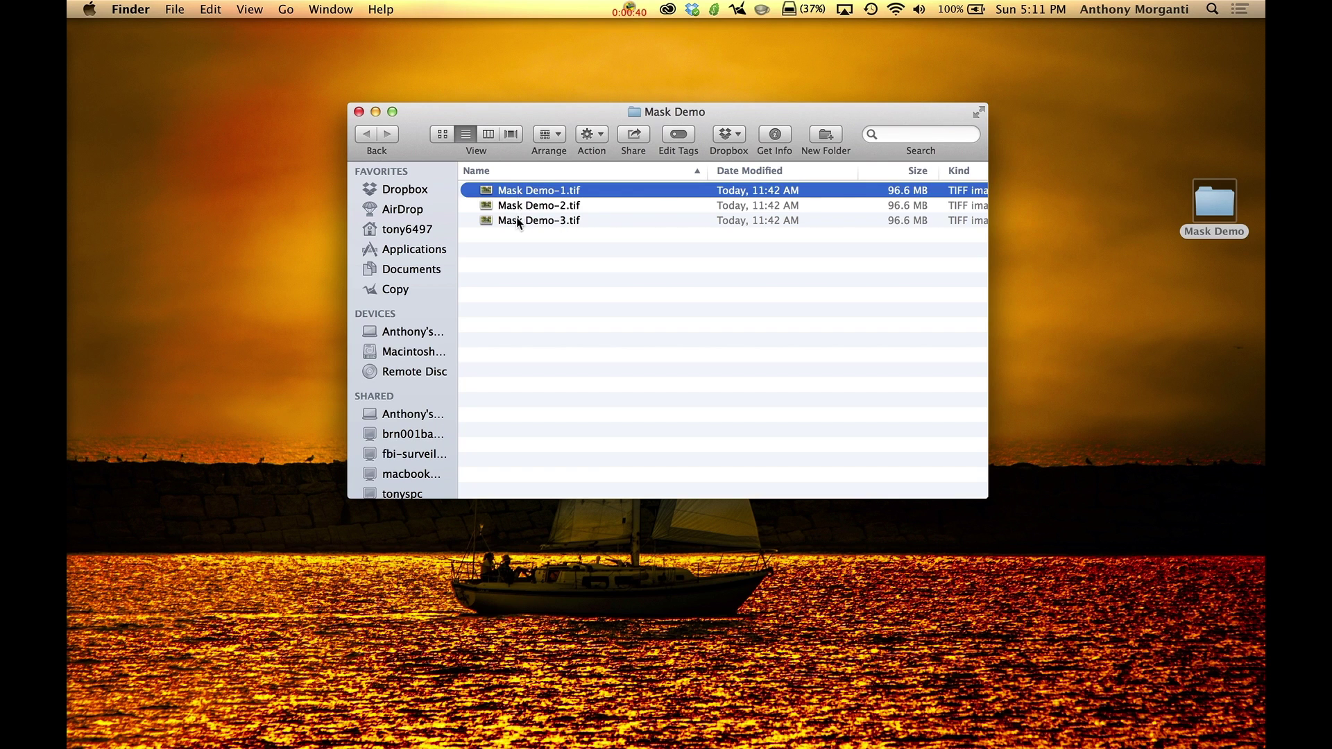
shift+click(517, 220)
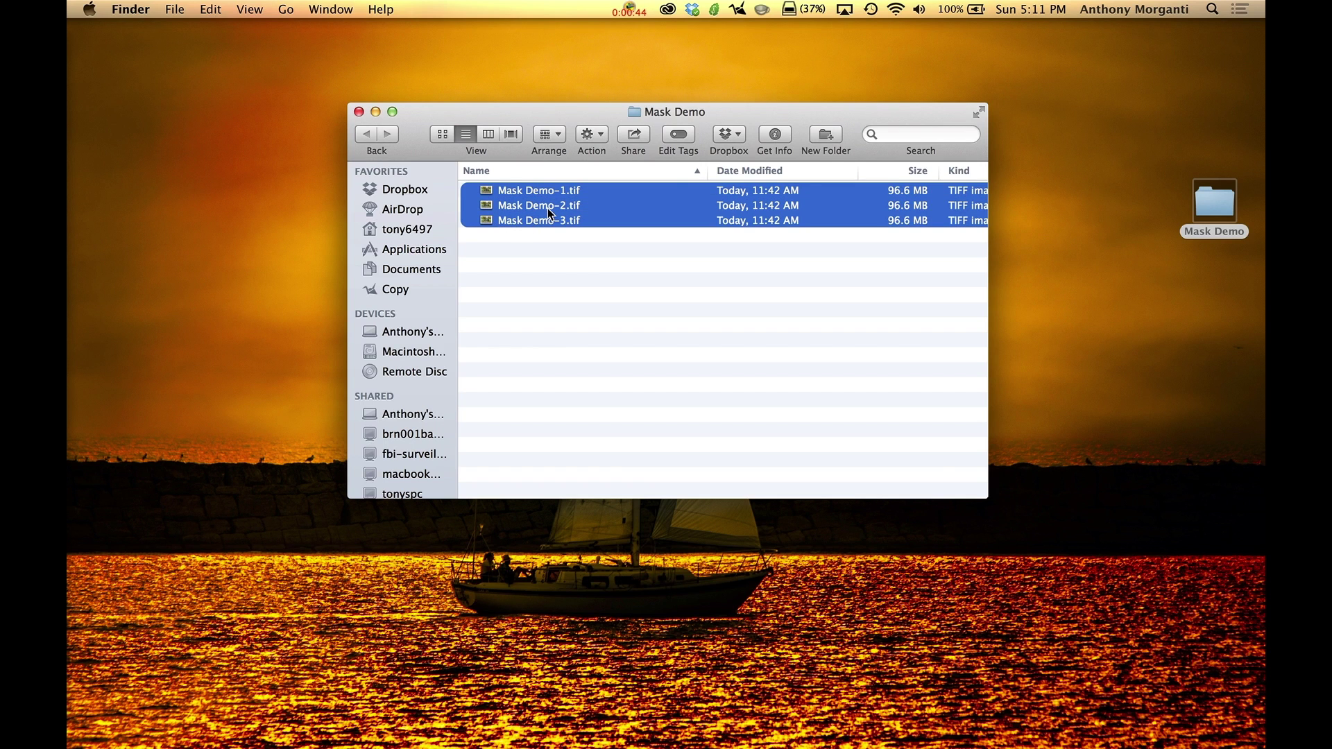
right_click(548, 211)
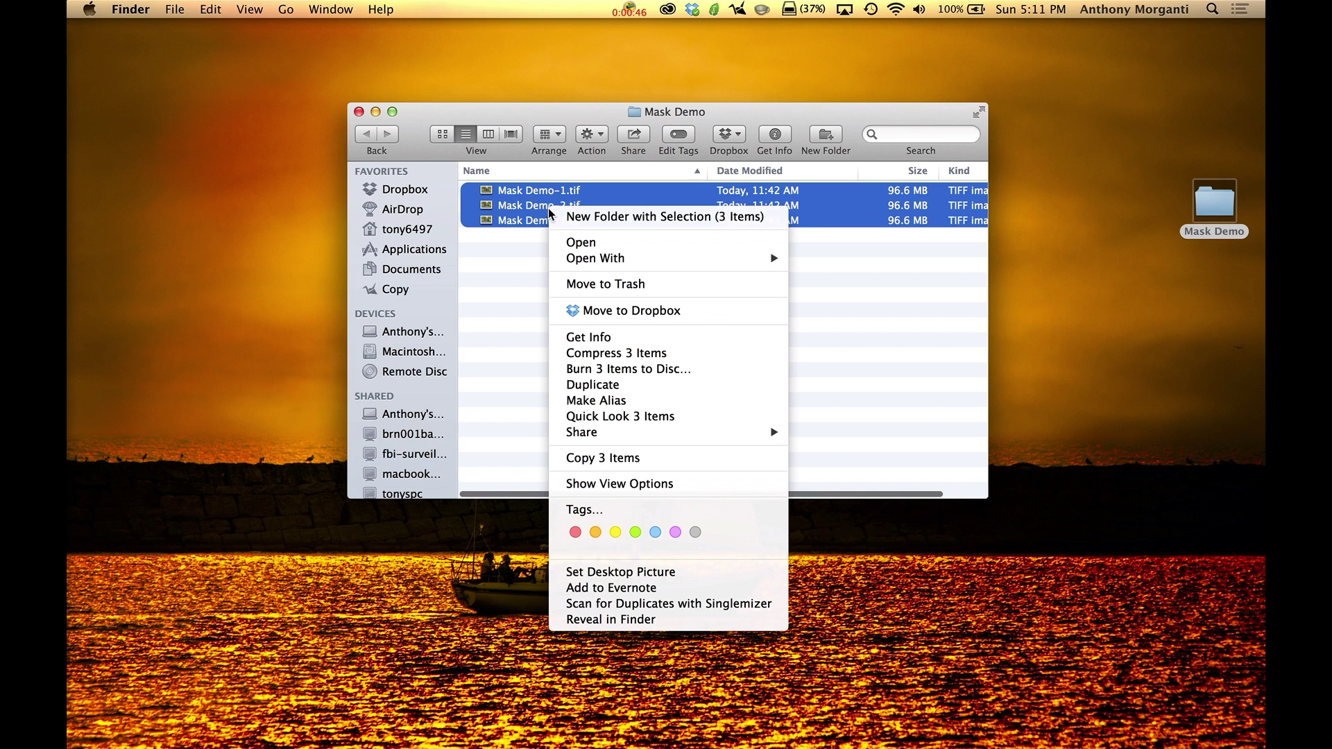
mouse_move(681, 257)
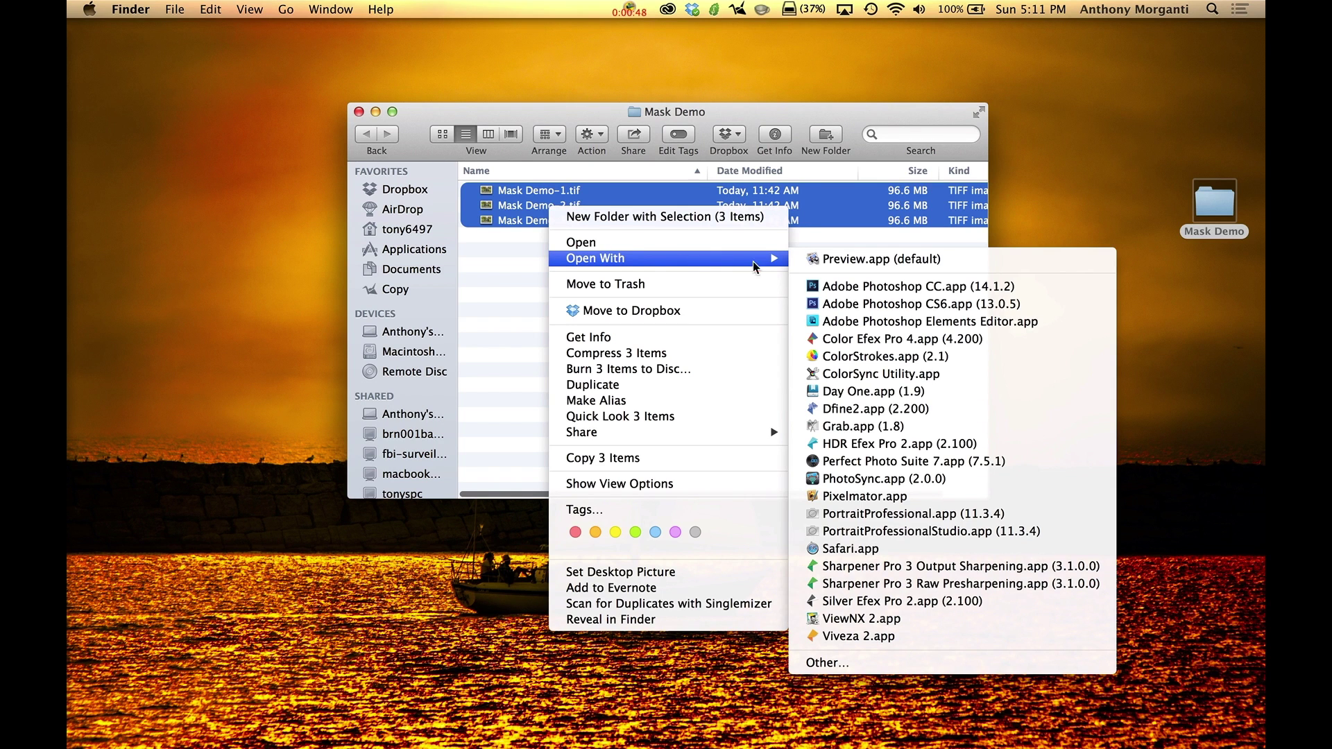
click(839, 288)
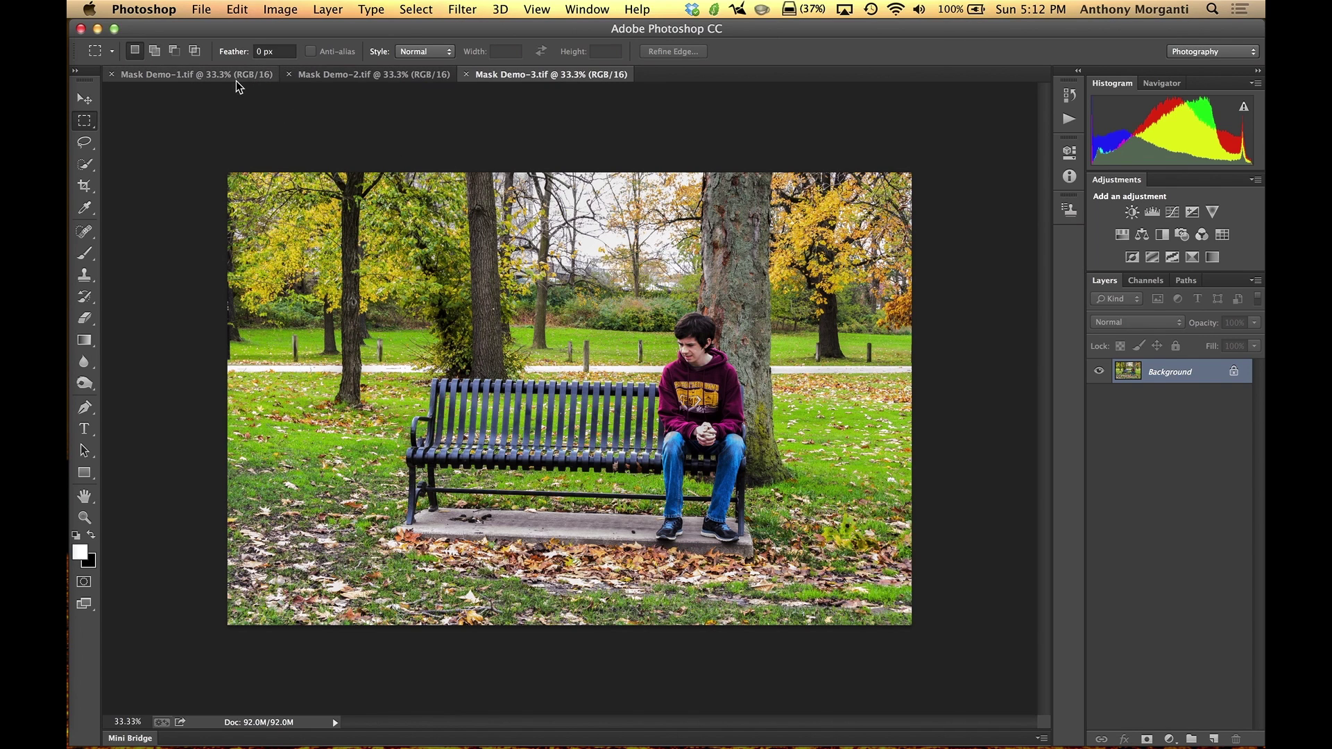
- Compare the Mask Demo-1, -2 and -3 photos, ending on Mask Demo-2 with the boy at the left
click(199, 82)
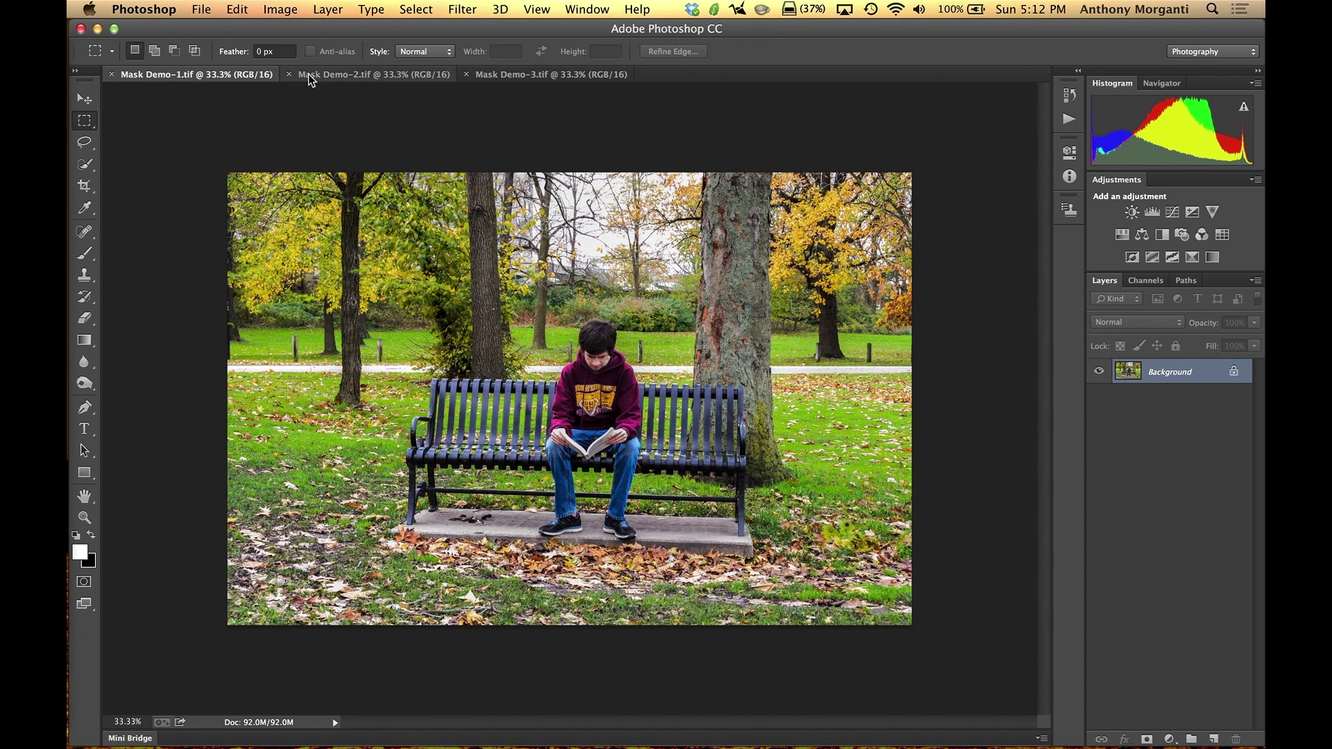
click(340, 79)
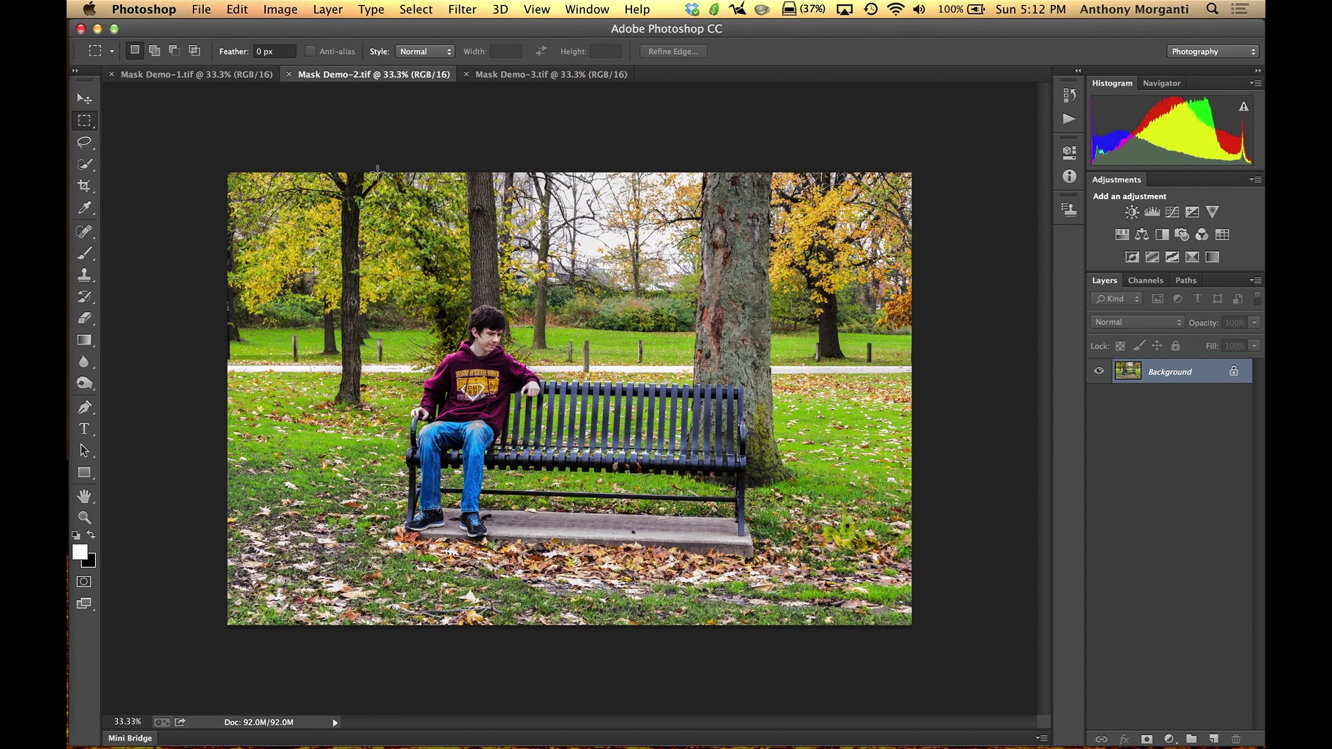
click(514, 77)
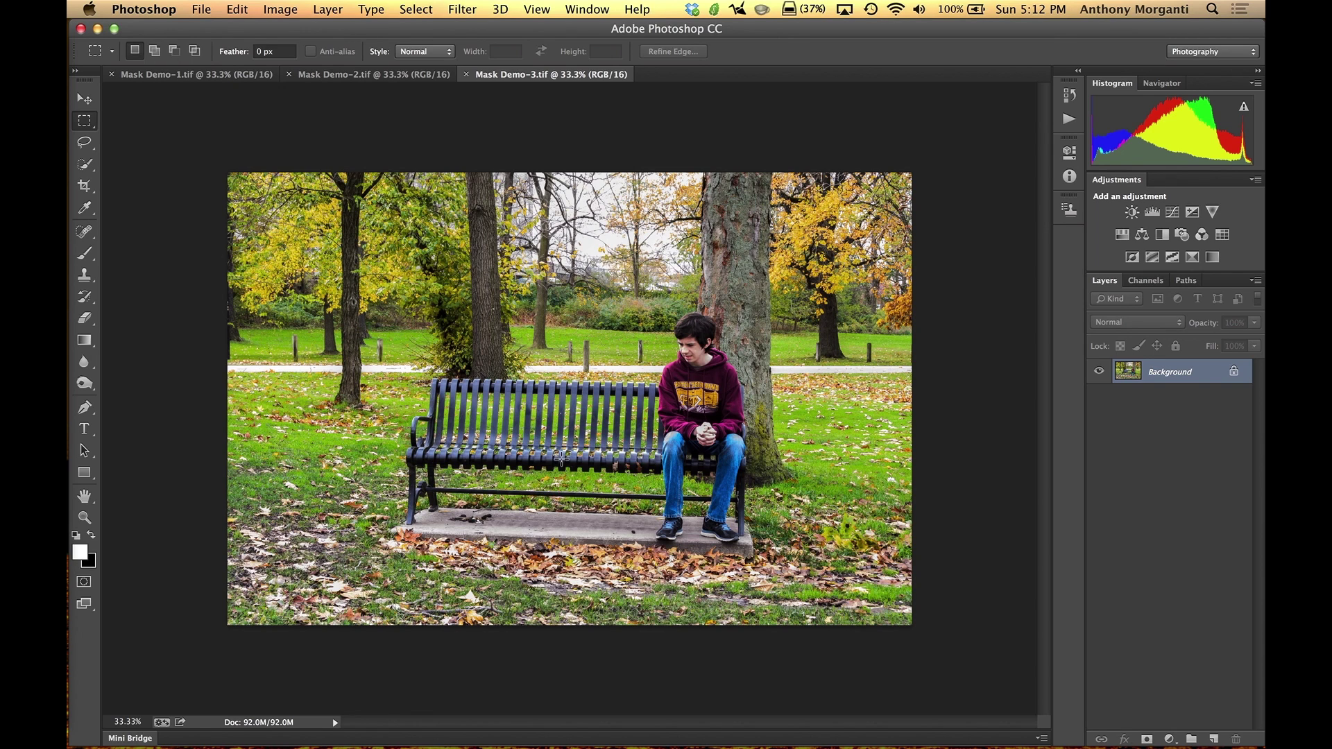
click(213, 75)
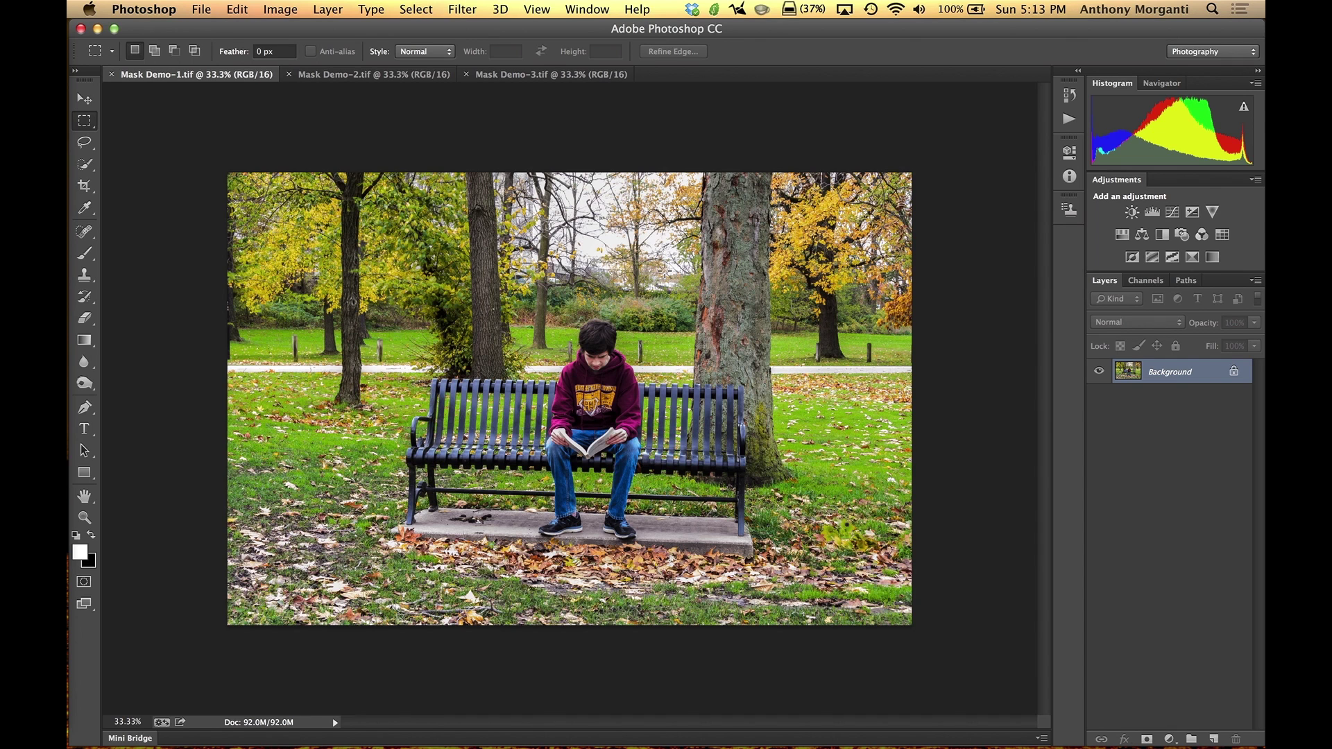
click(381, 74)
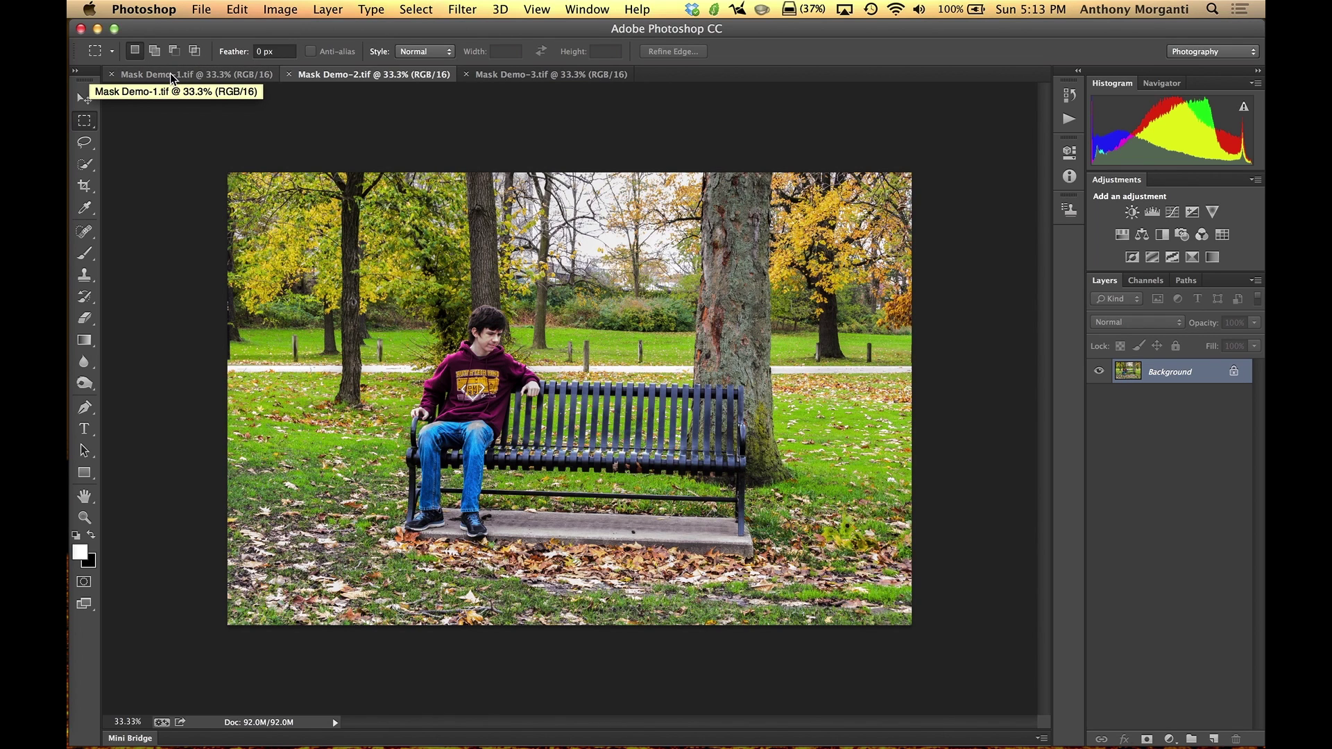
click(89, 101)
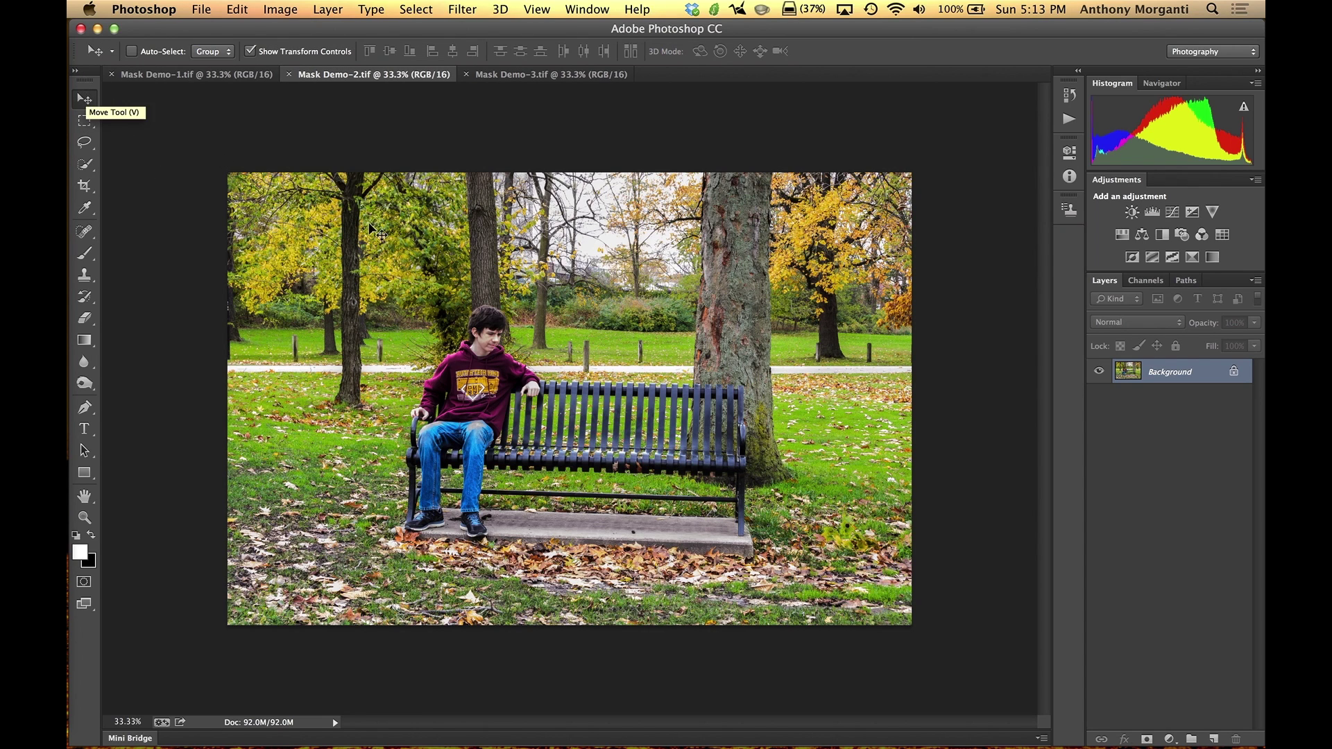
- Drag the left-seated boy photo from Mask Demo-2 into Mask Demo-1 as Layer 1
click(574, 379)
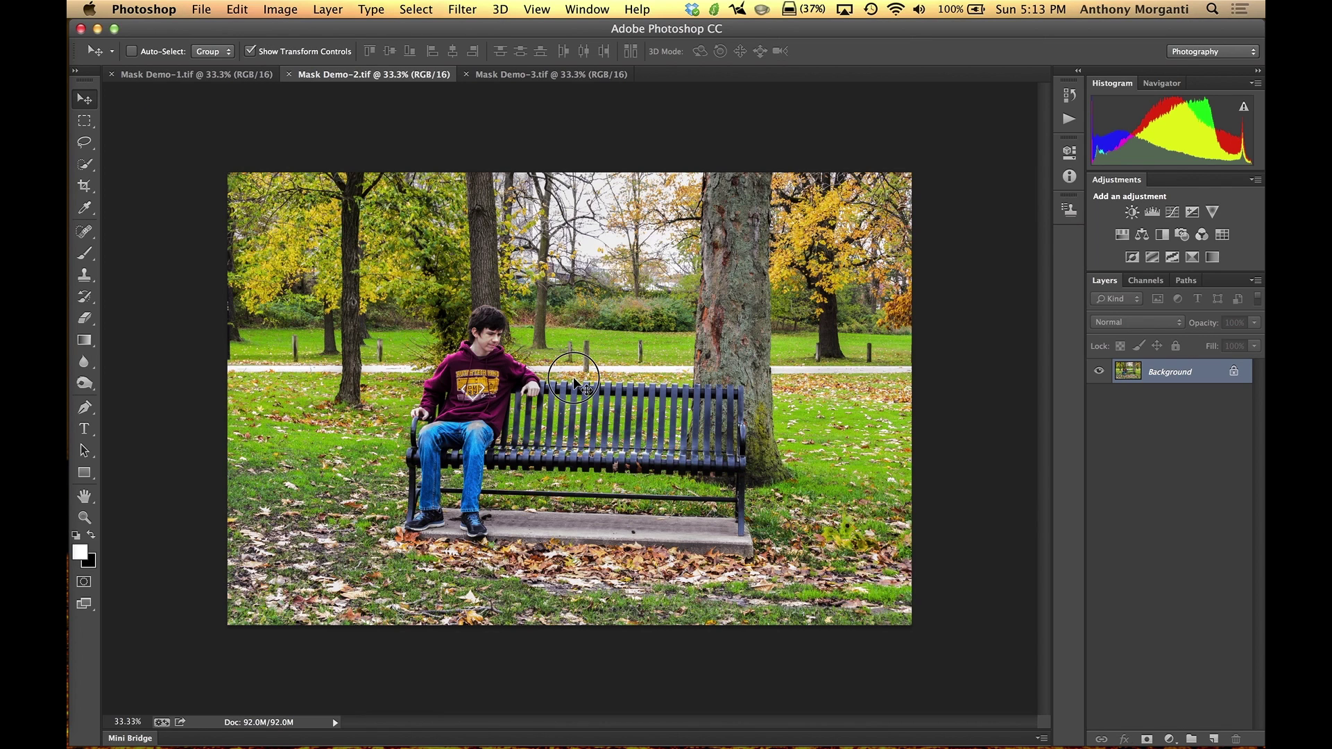
mouse_move(573, 378)
mouse_down()
mouse_move(559, 327)
mouse_move(267, 182)
mouse_move(198, 129)
mouse_move(186, 77)
mouse_move(346, 118)
mouse_move(594, 238)
mouse_move(557, 380)
mouse_up()
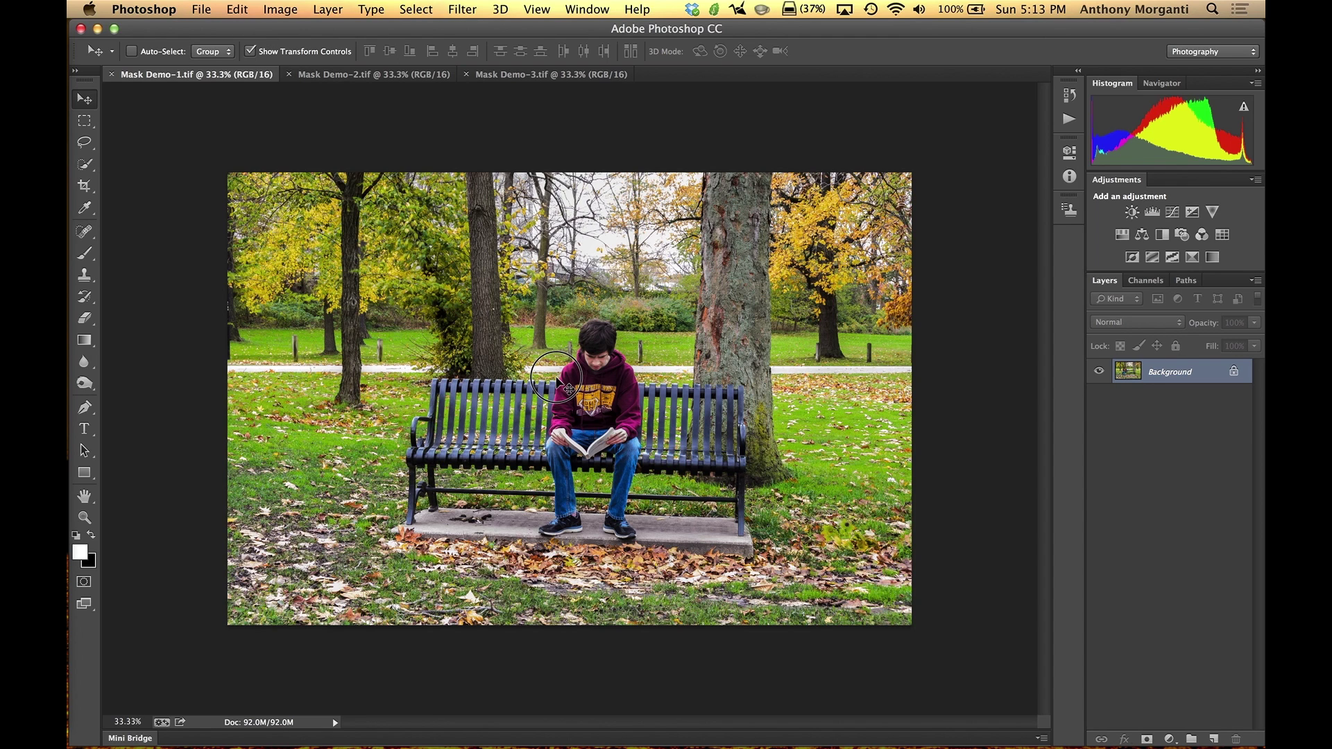
drag(557, 380, 558, 381)
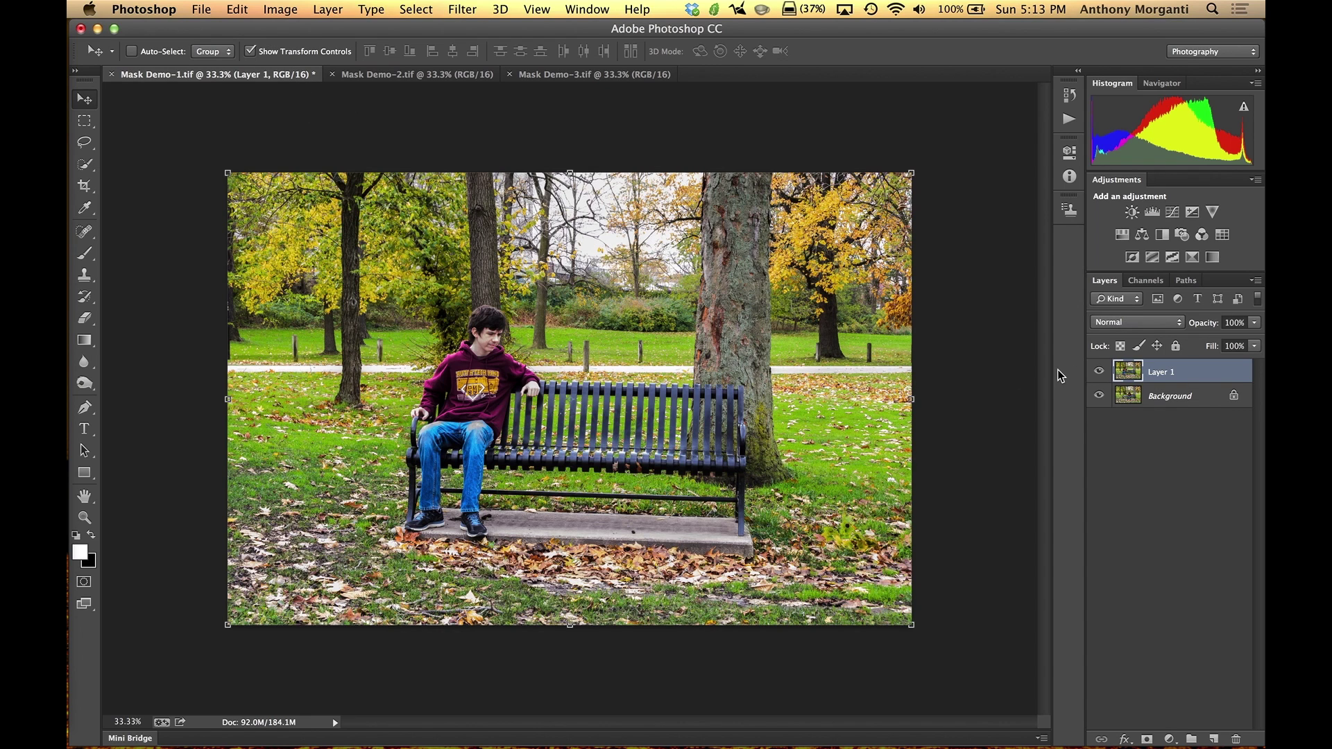
click(1099, 375)
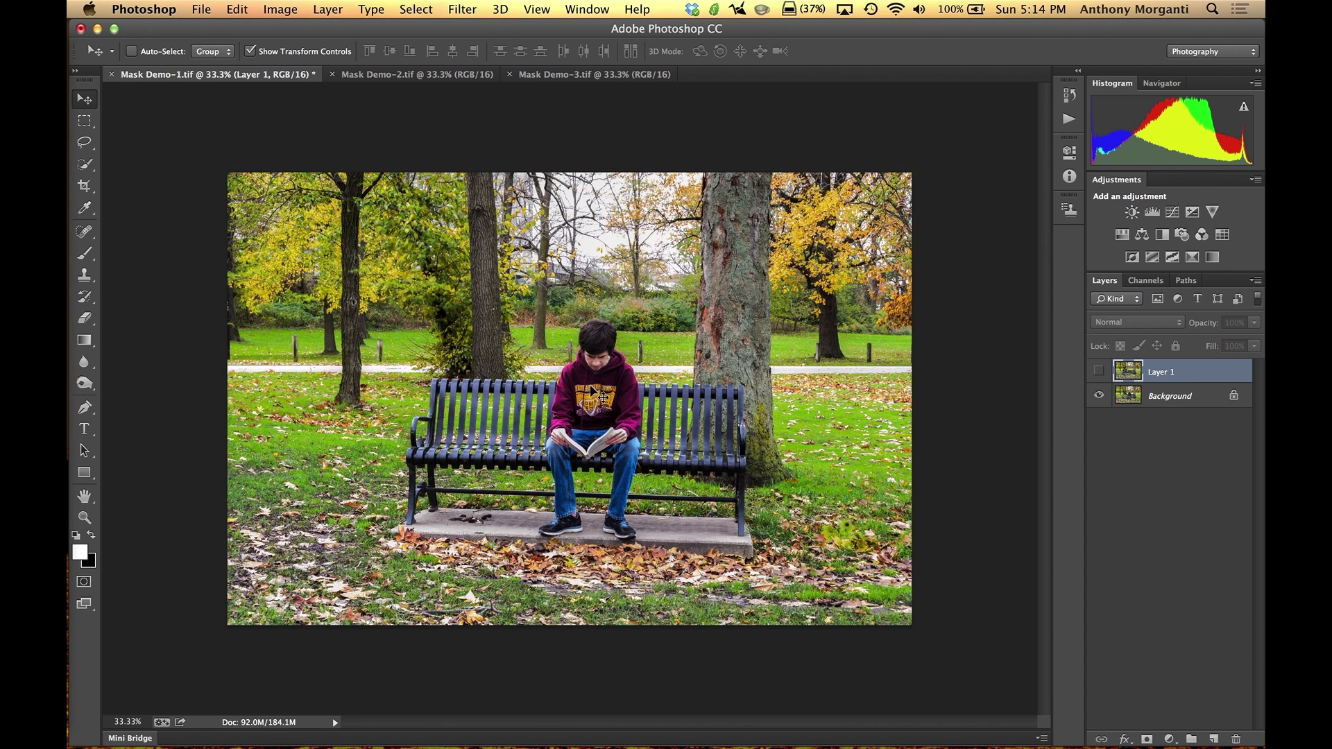
click(1099, 373)
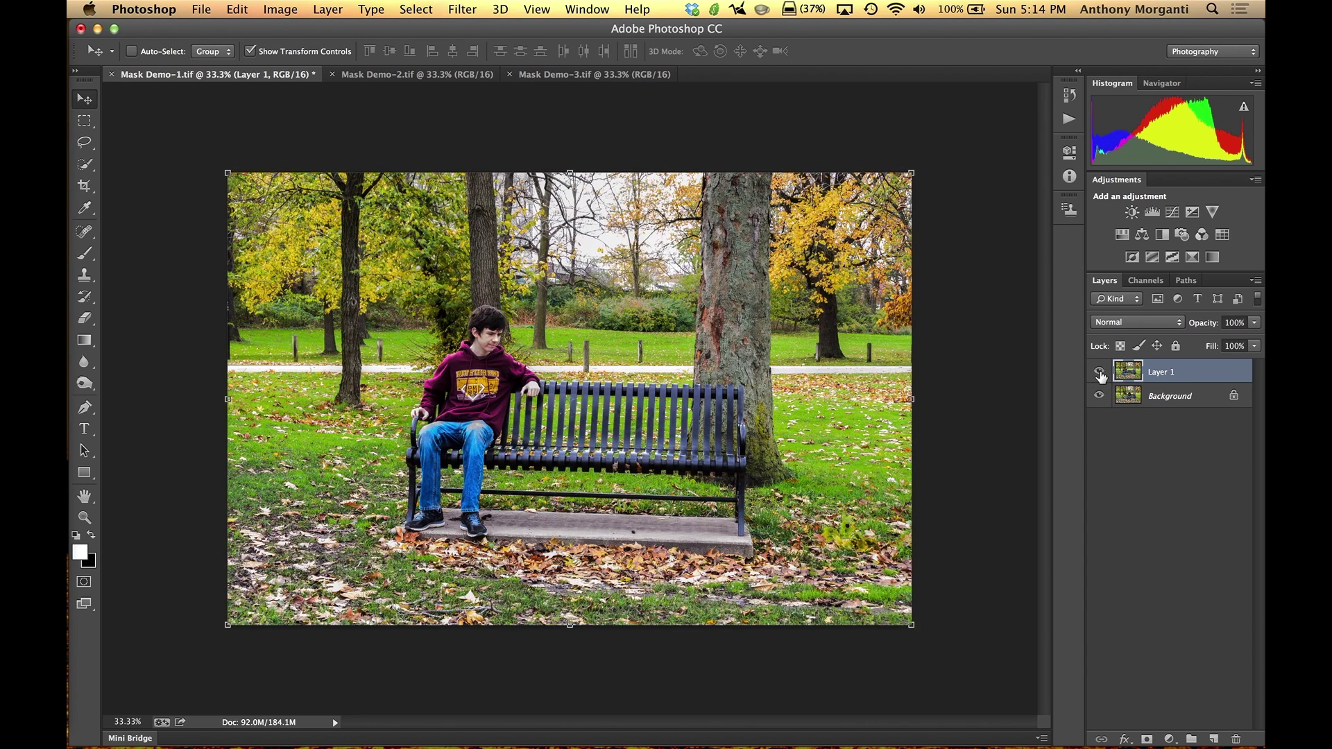
click(1148, 739)
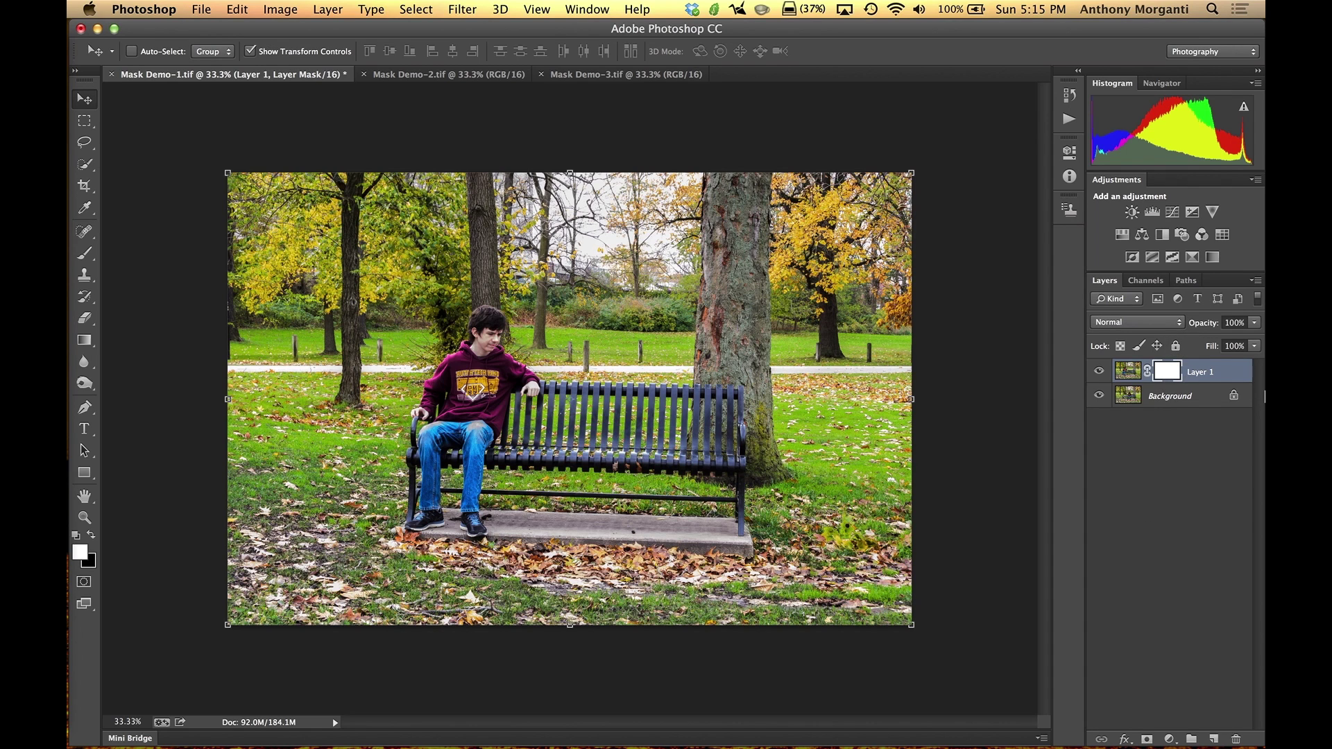
- Invert Layer 1's mask to black so only the mid-bench boy shows
key(super+i)
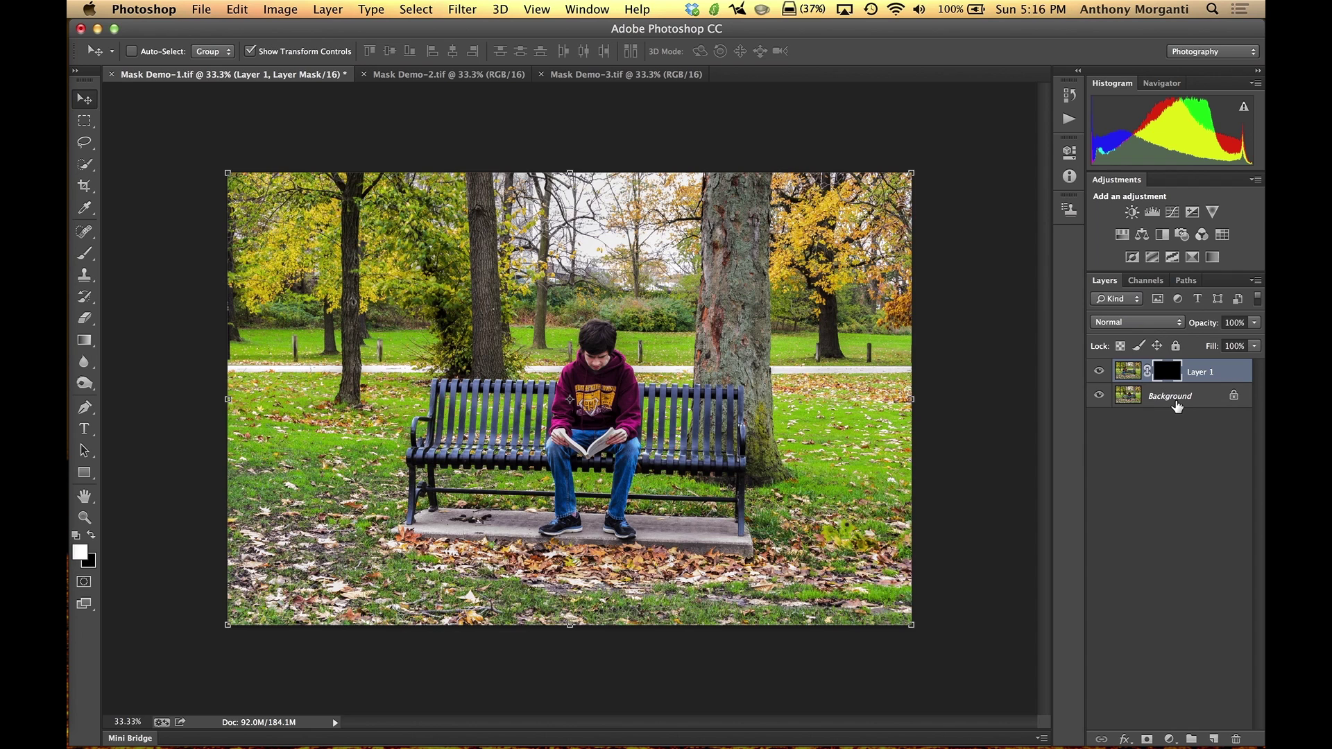
key(super+i)
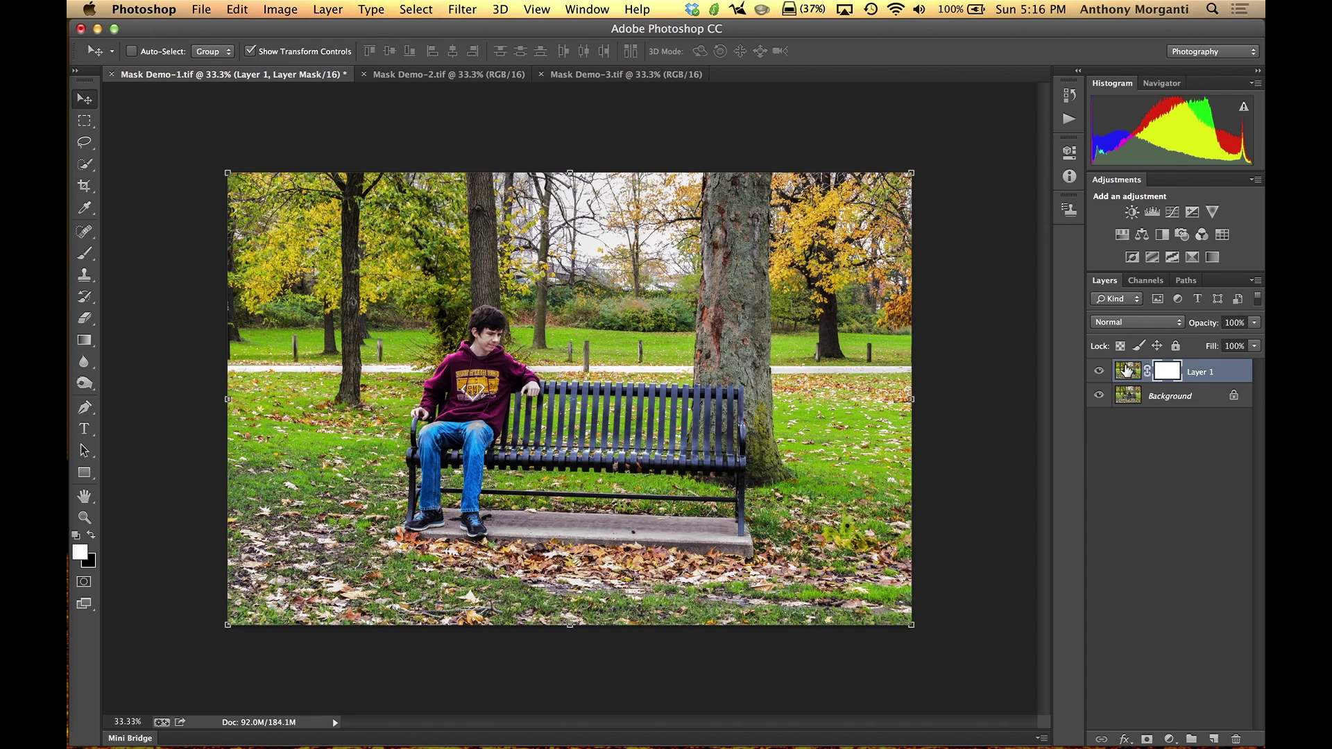
key(super+i)
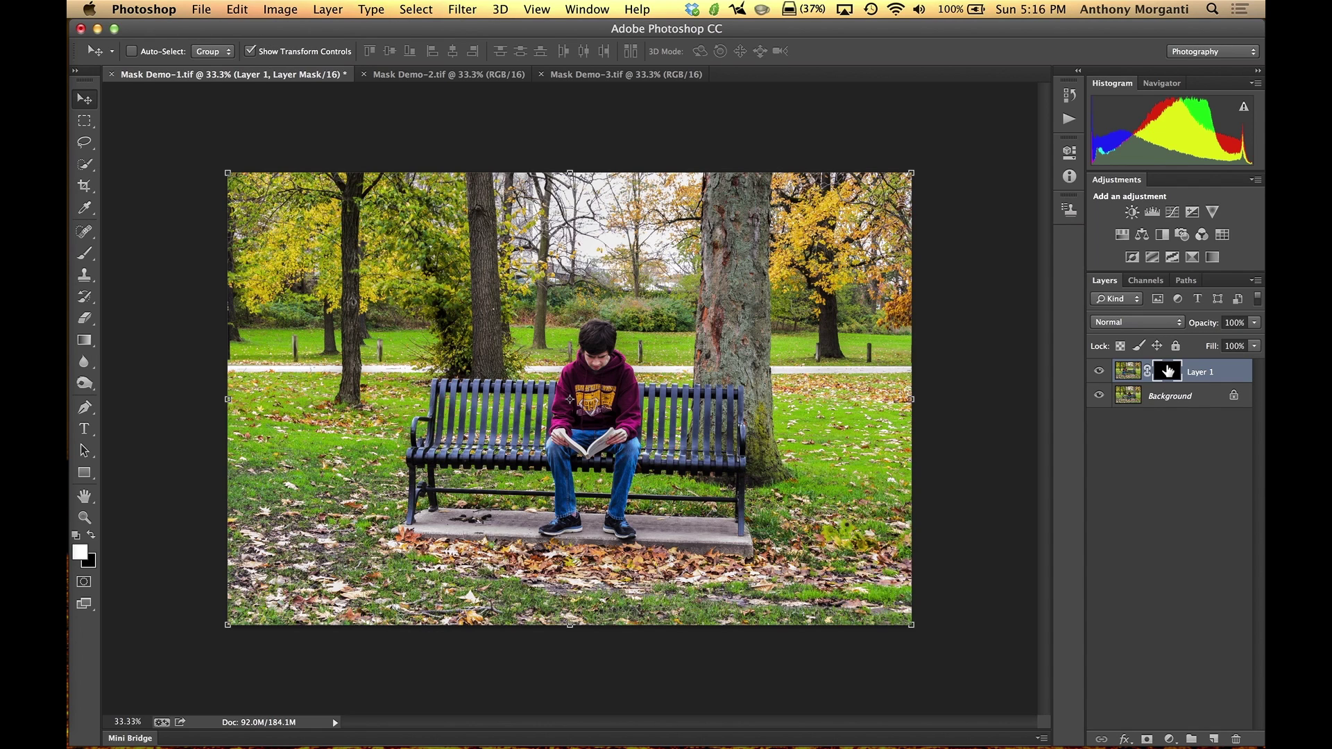
- Delete Layer 1's mask so the left-seated boy photo shows fully over Background
drag(1168, 372, 1171, 376)
key(super+i)
key(super+i)
key(super+i)
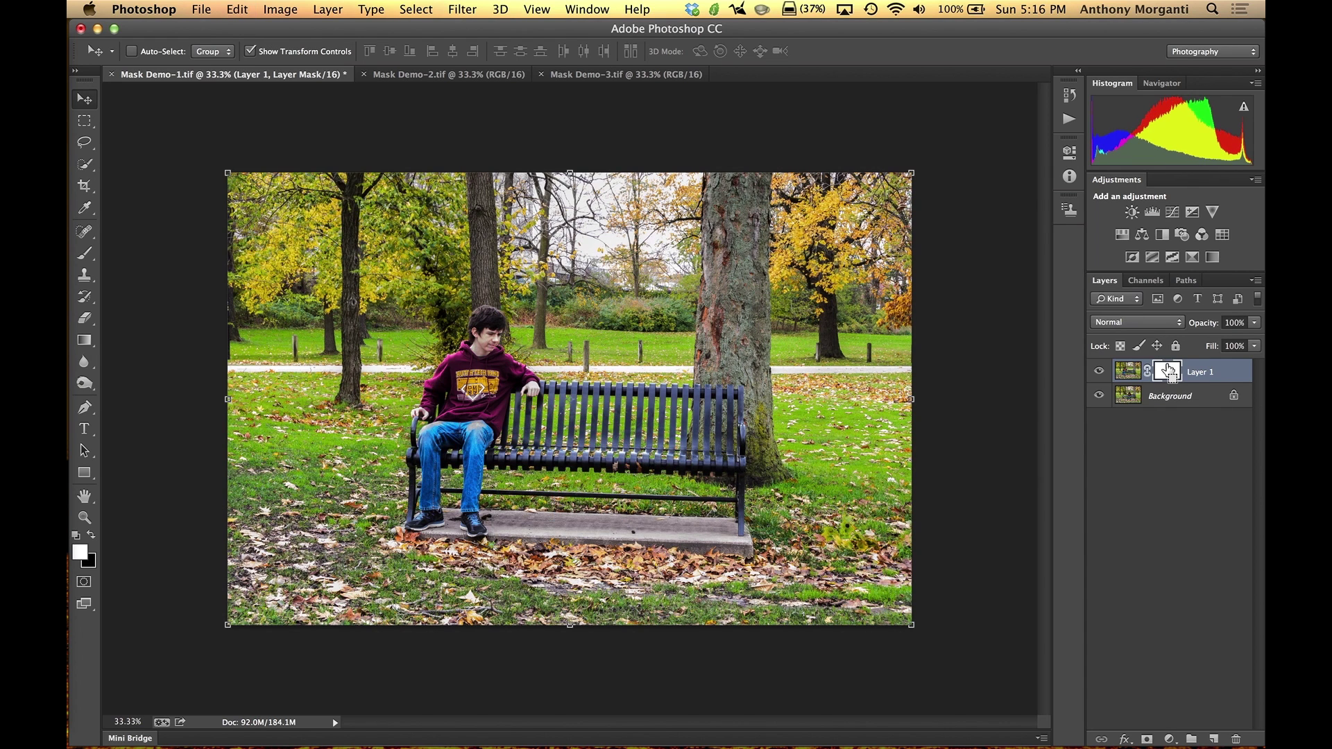
key(Delete)
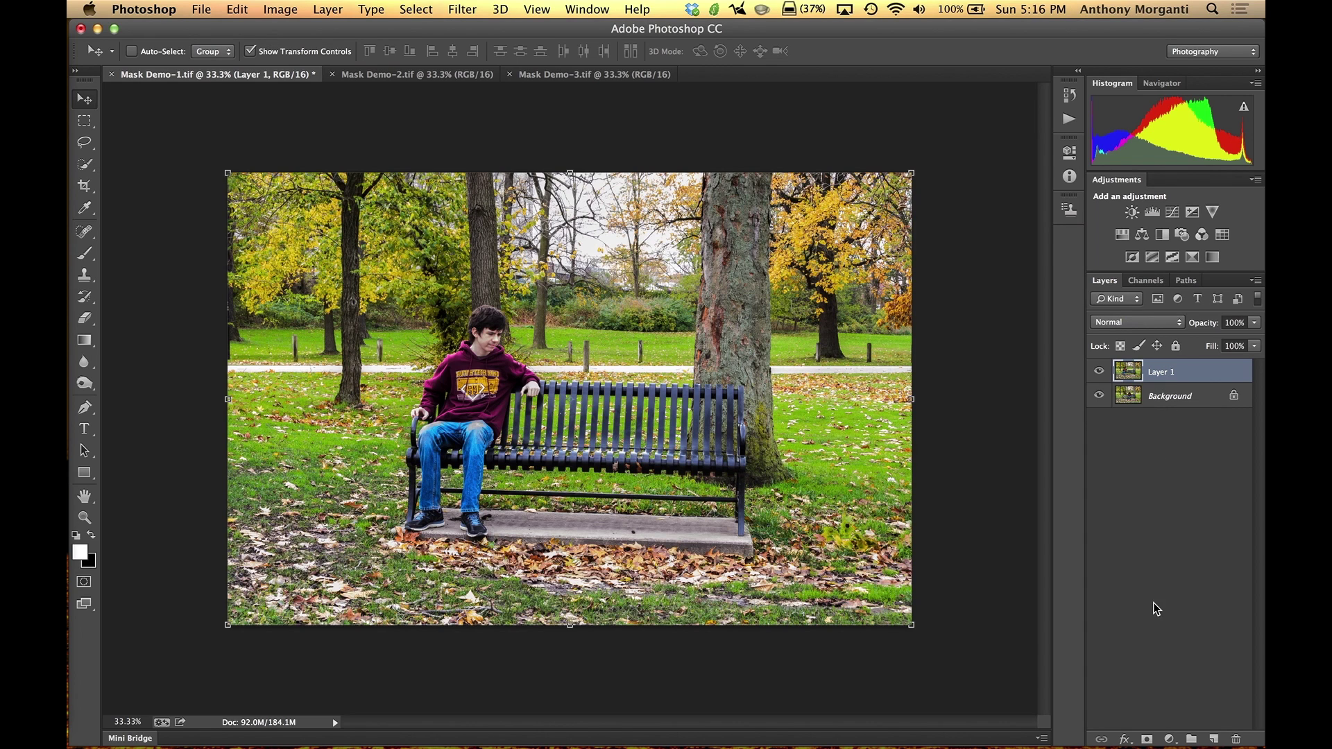
- Add a black Hide All mask to Layer 1, leaving only the mid-bench boy visible
click(1148, 739)
alt+click(1148, 739)
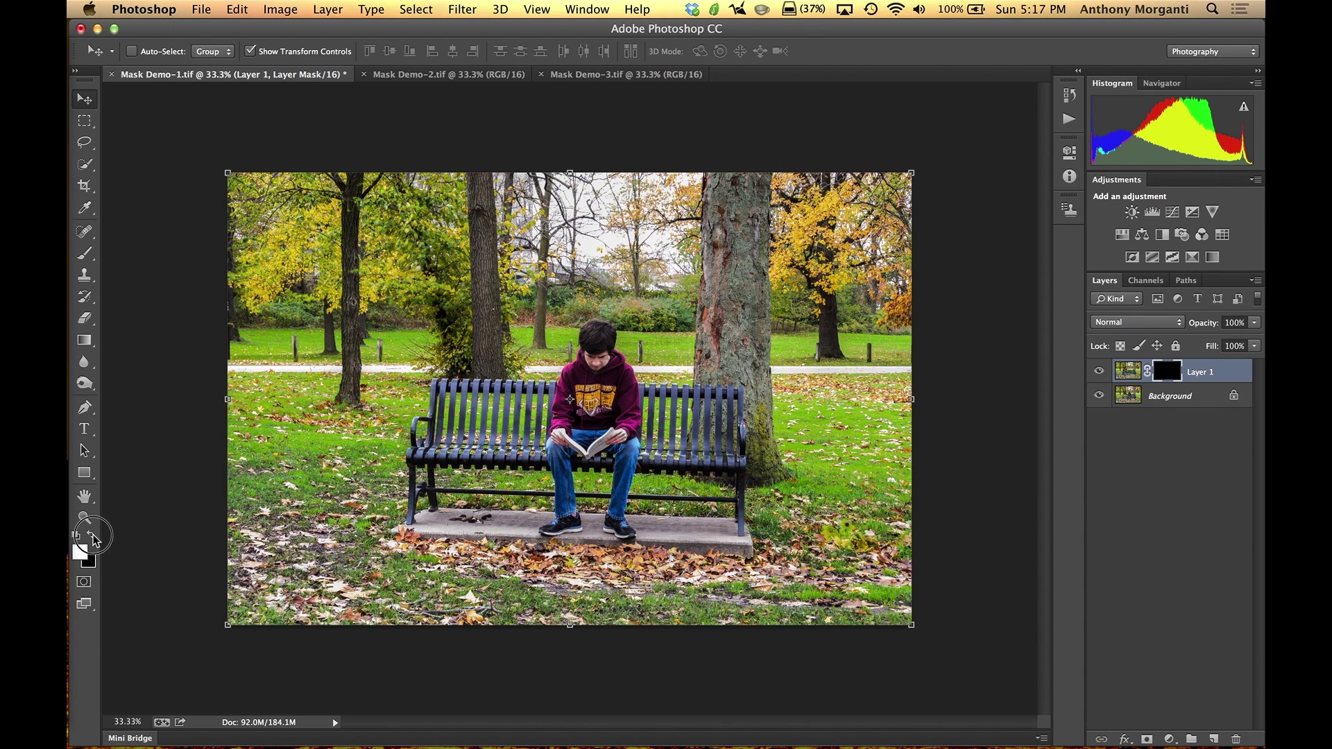
- Swap the colours so white becomes the foreground painting colour
key(x)
key(x)
key(x)
key(x)
key(x)
click(87, 255)
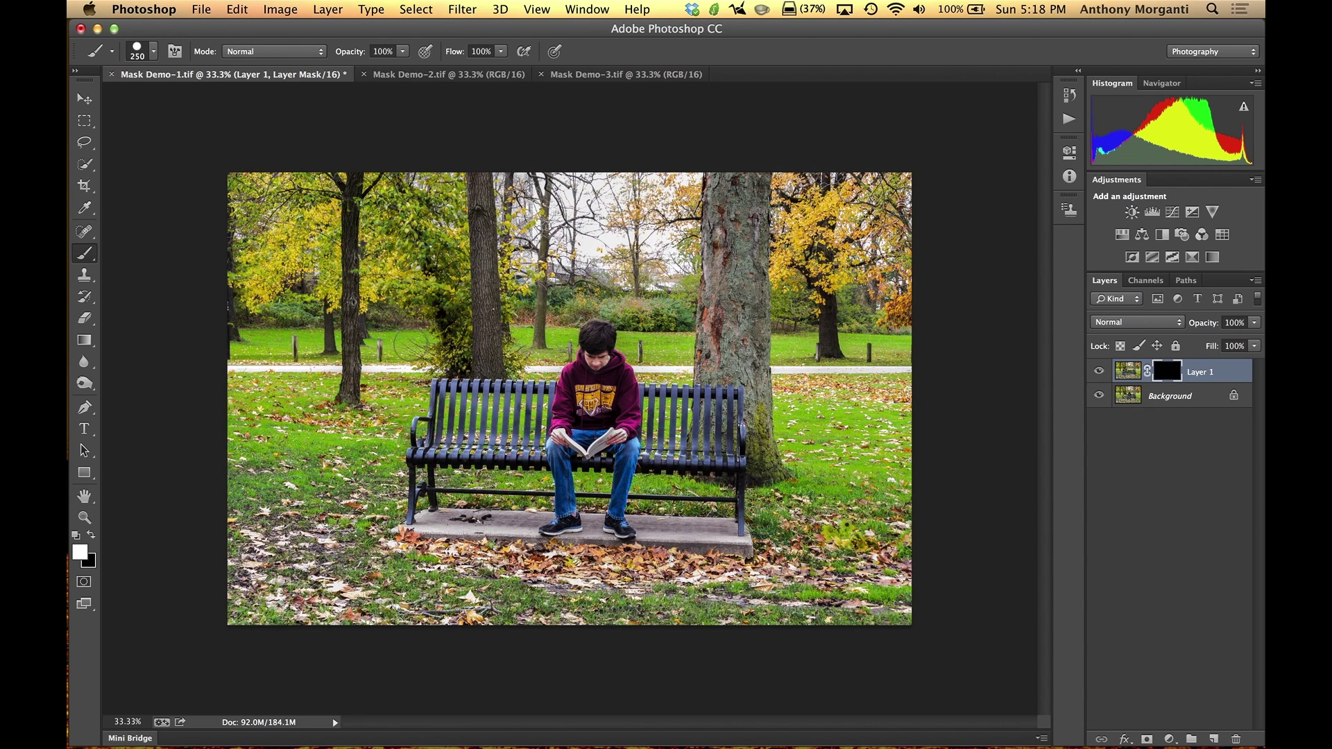
- Enlarge the brush to 600 px and paint white over the bench's left end to reveal the second boy
key(bracketright)
key(bracketright)
key(bracketright)
key(bracketright)
key(bracketright)
key(bracketright)
key(bracketright)
mouse_move(458, 326)
mouse_down()
mouse_move(436, 387)
mouse_move(458, 345)
mouse_move(465, 386)
mouse_move(482, 322)
mouse_move(498, 402)
mouse_move(487, 431)
mouse_move(449, 452)
mouse_move(438, 429)
mouse_move(425, 468)
mouse_move(421, 412)
mouse_move(415, 495)
mouse_move(447, 489)
mouse_move(470, 522)
mouse_move(409, 510)
mouse_move(379, 521)
mouse_move(447, 393)
mouse_move(463, 313)
mouse_move(511, 368)
mouse_move(487, 442)
mouse_move(437, 513)
mouse_move(411, 494)
mouse_move(427, 406)
mouse_move(461, 313)
mouse_up()
drag(447, 358, 448, 360)
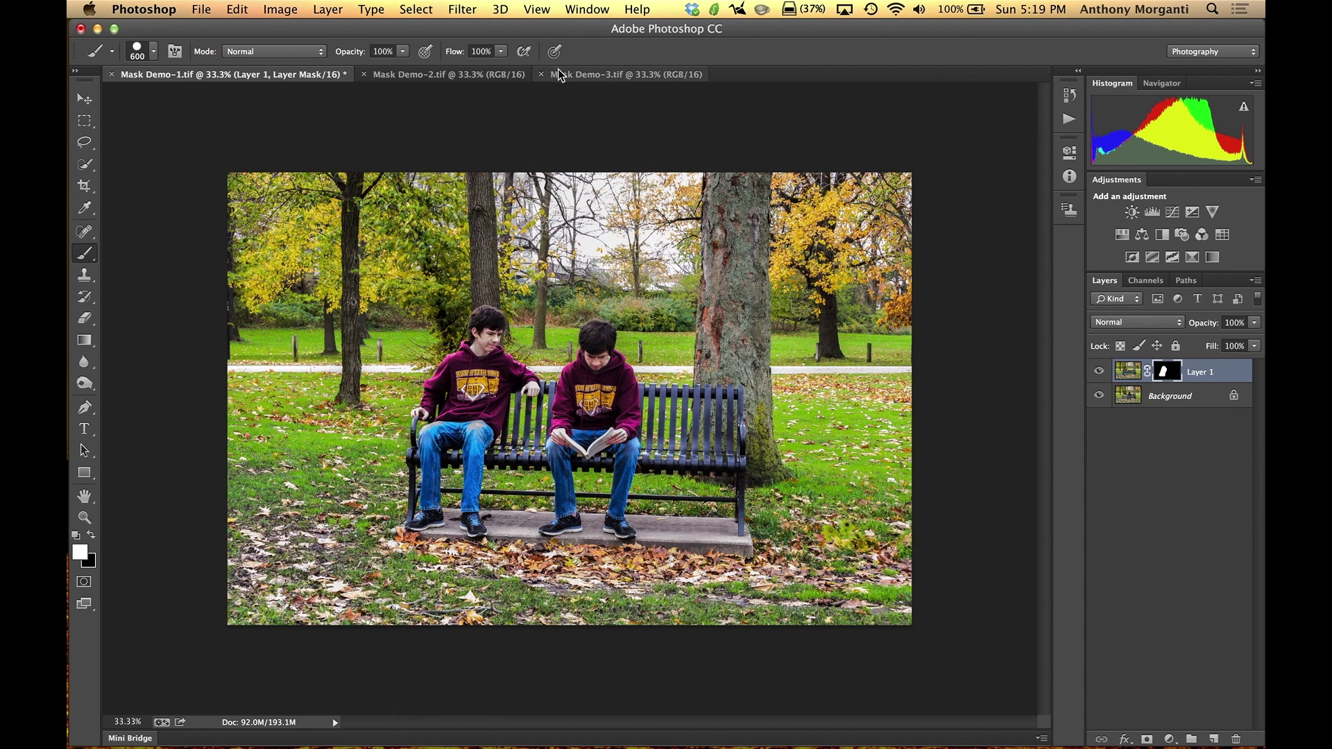
- Drag the Mask Demo-3 photo of the right-seated boy into Mask Demo-1 as Layer 2
click(575, 75)
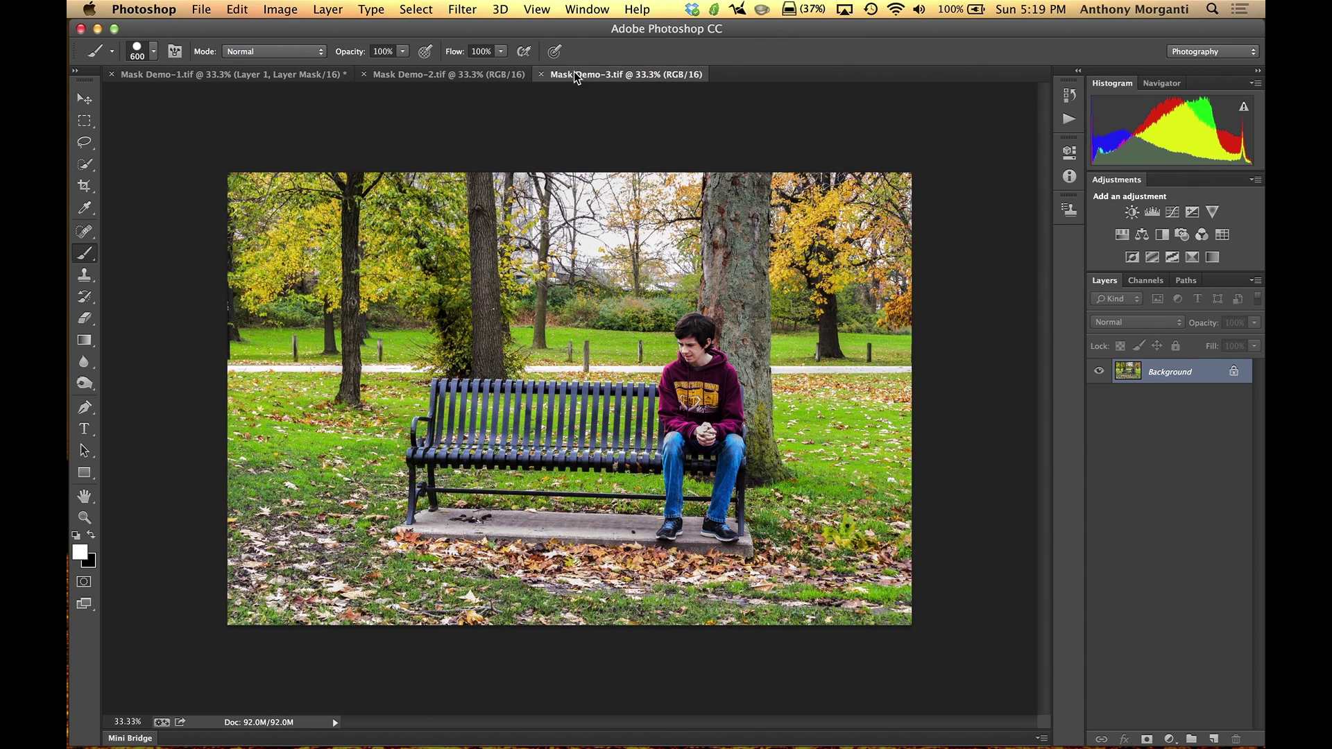
click(86, 101)
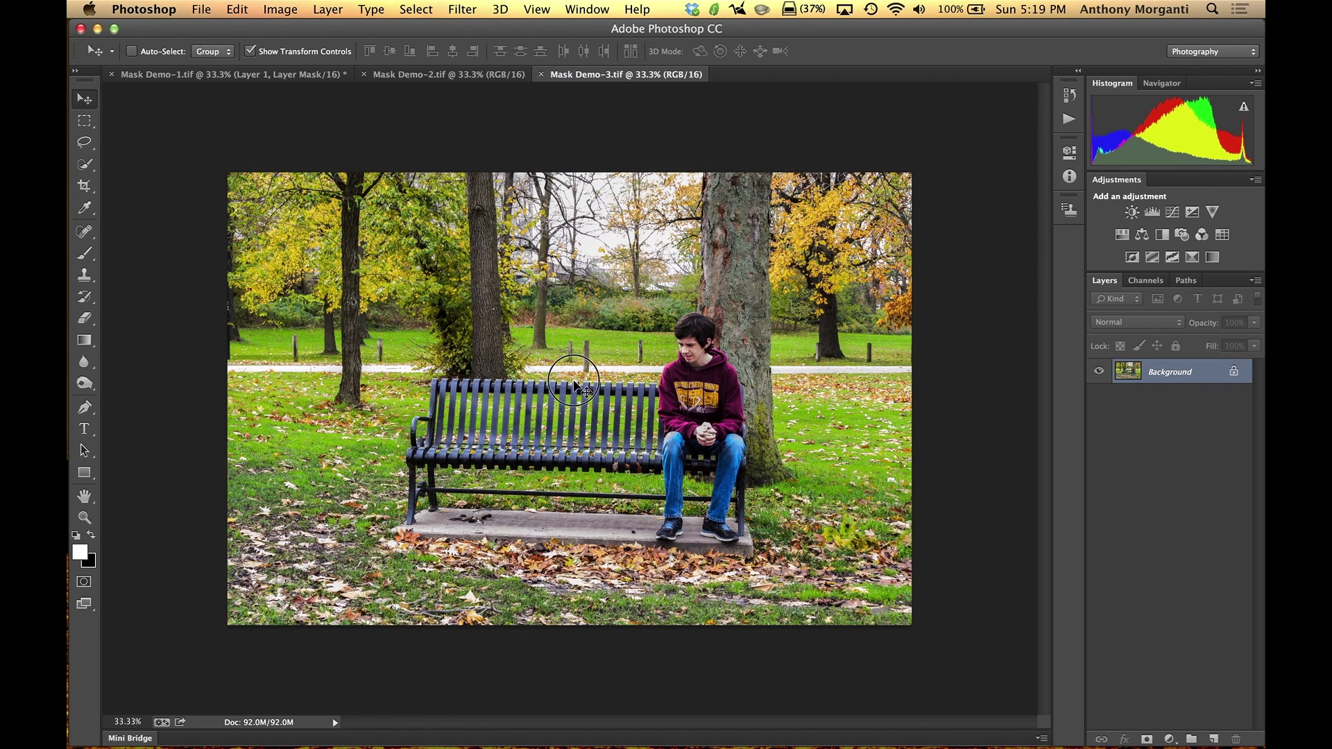
mouse_move(575, 386)
mouse_down()
mouse_move(486, 219)
mouse_move(389, 236)
mouse_move(229, 161)
mouse_move(199, 139)
mouse_move(209, 80)
mouse_move(322, 107)
mouse_move(517, 271)
mouse_move(571, 375)
mouse_up()
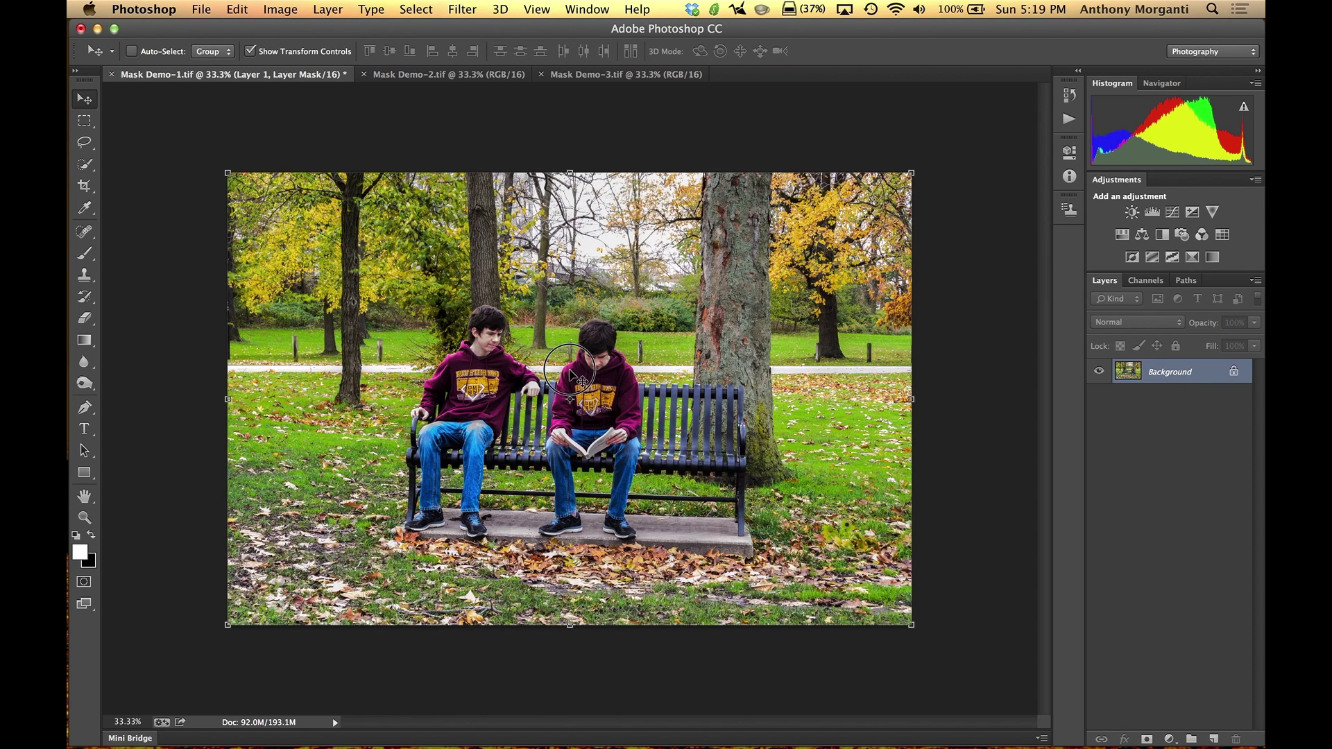
drag(570, 374, 571, 374)
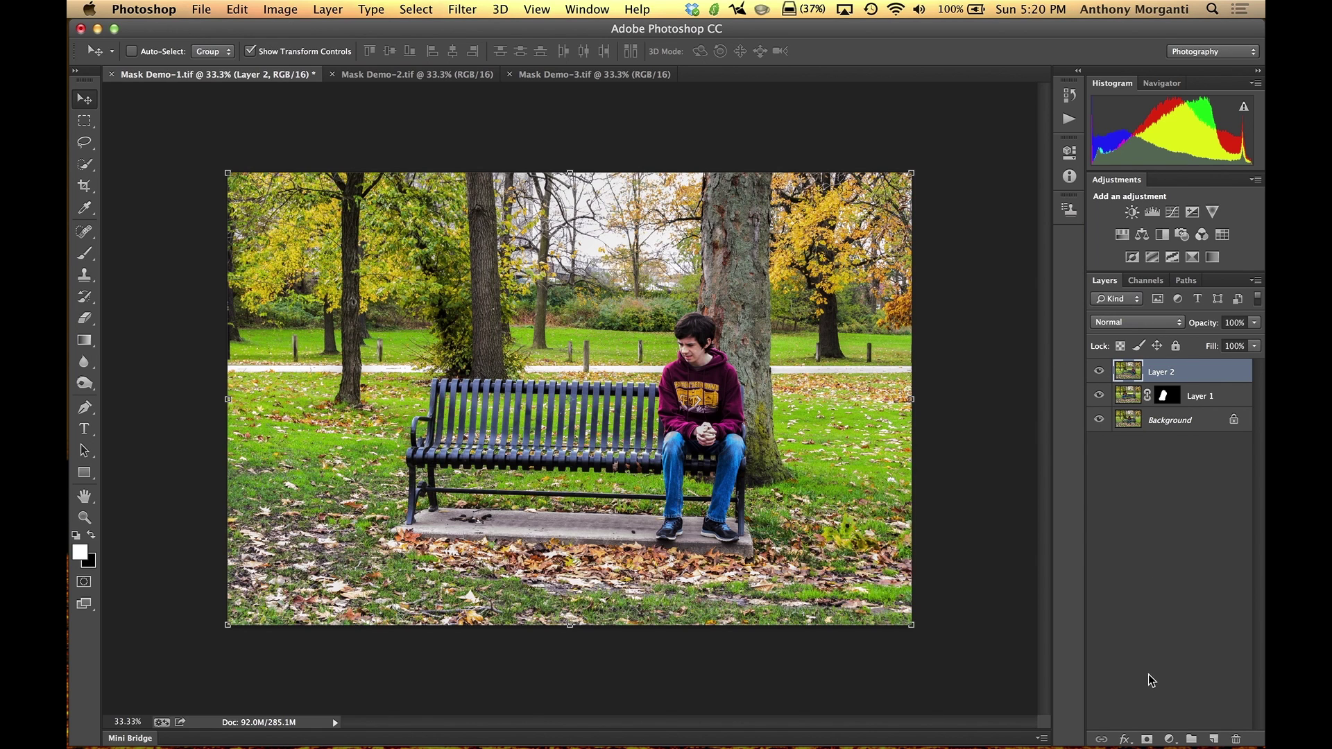
- Add a black mask to Layer 2, hiding it so only the two left-side boys show
alt+click(1148, 741)
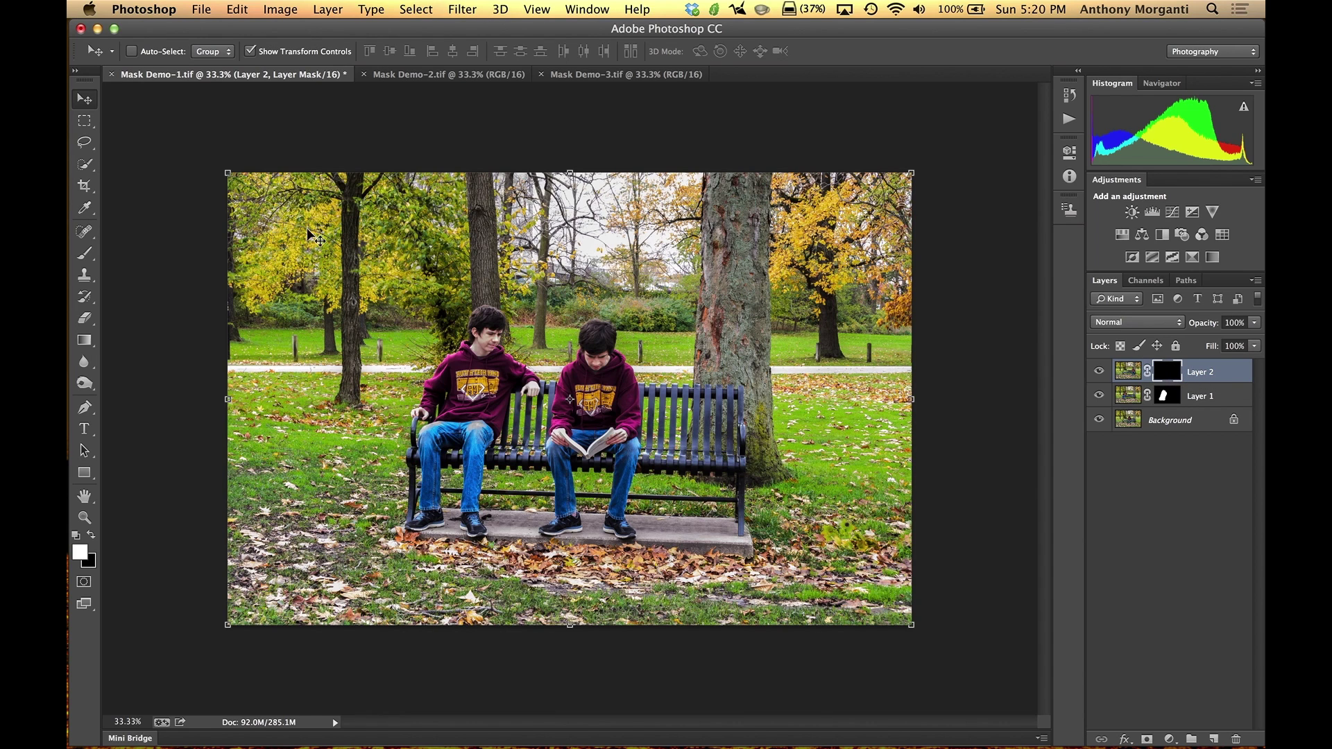
click(86, 255)
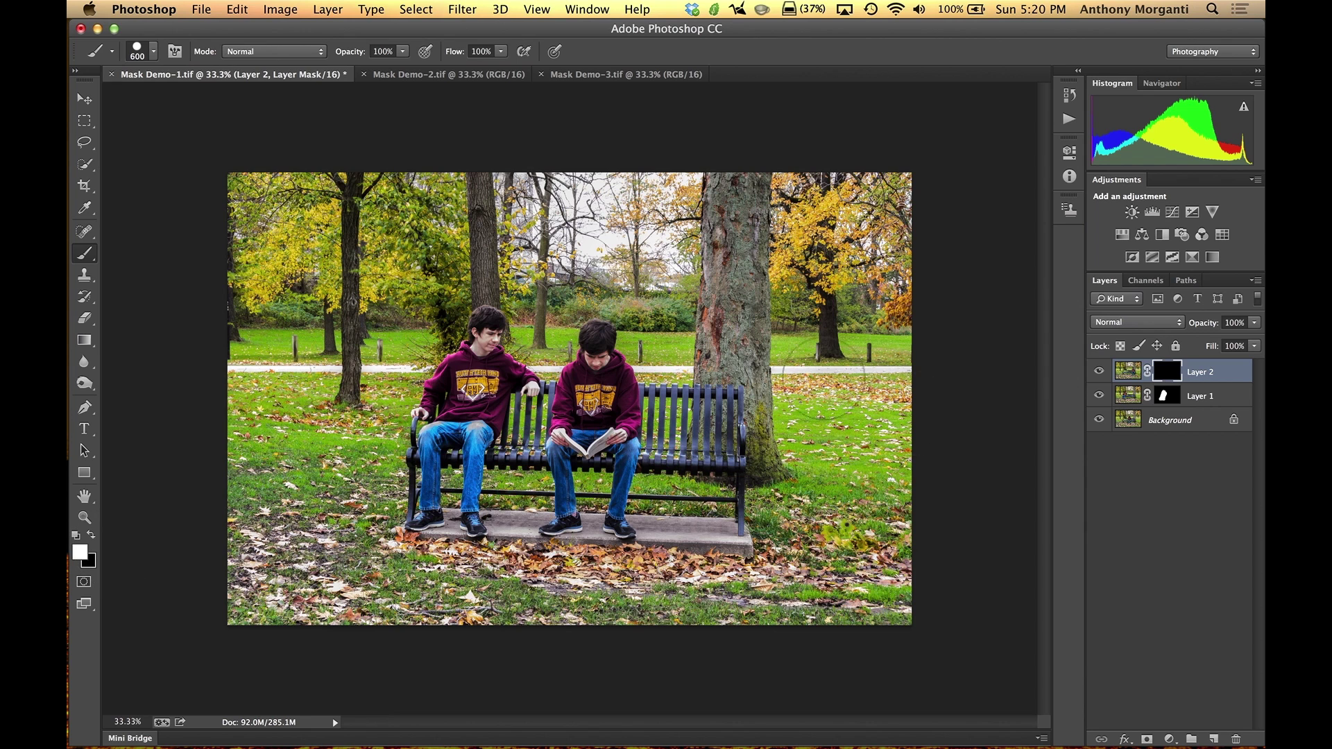
- Brush white into Layer 2's mask over the bench's right end and tree trunk, revealing the third boy
click(747, 397)
mouse_move(747, 398)
mouse_down()
mouse_move(708, 385)
mouse_move(732, 368)
mouse_move(676, 347)
mouse_move(709, 334)
mouse_move(701, 479)
mouse_move(743, 534)
mouse_move(694, 489)
mouse_move(701, 385)
mouse_move(693, 529)
mouse_up()
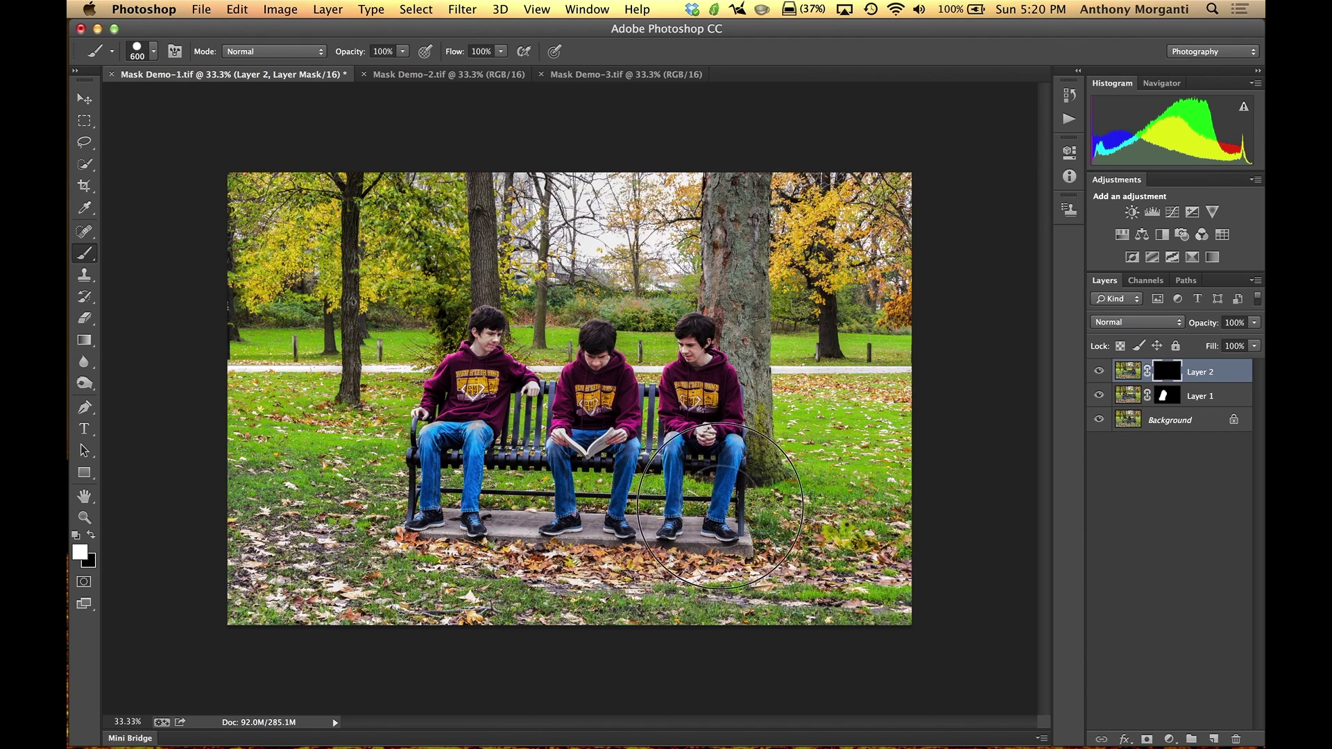
drag(724, 342, 728, 305)
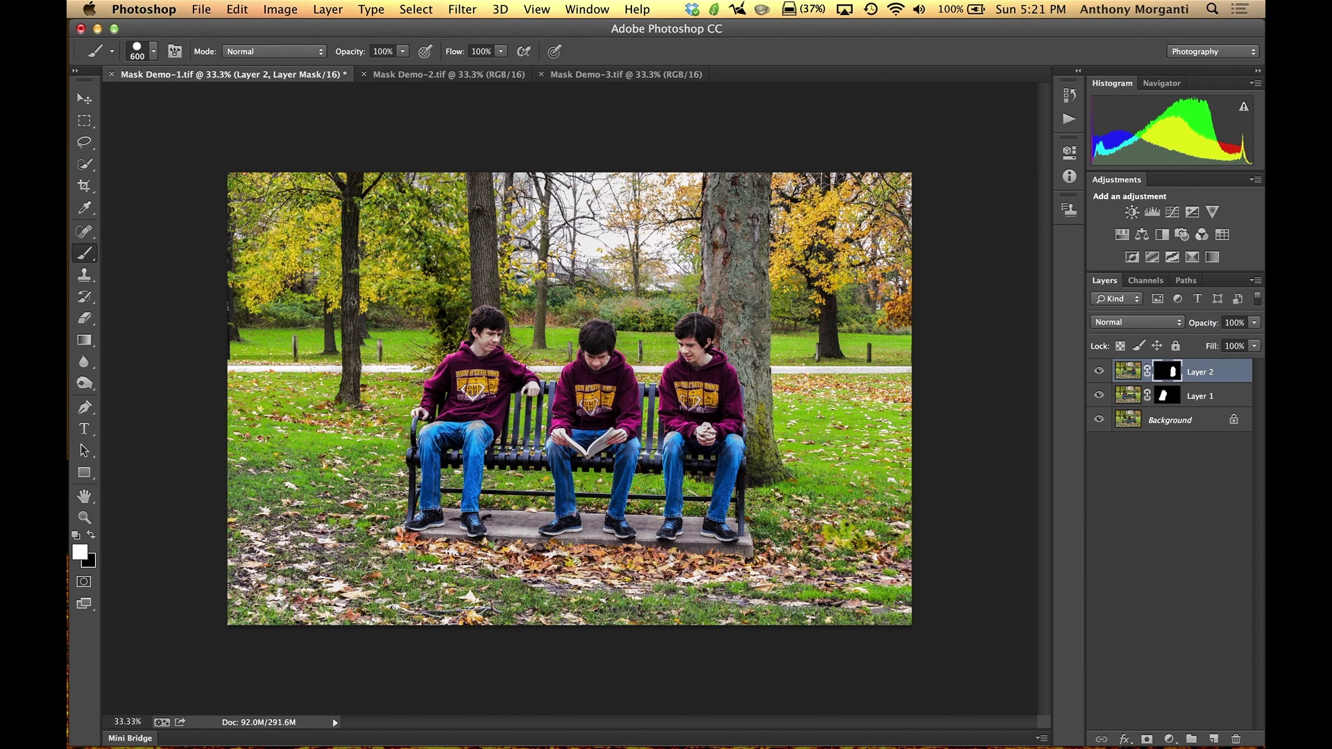
drag(611, 333, 666, 319)
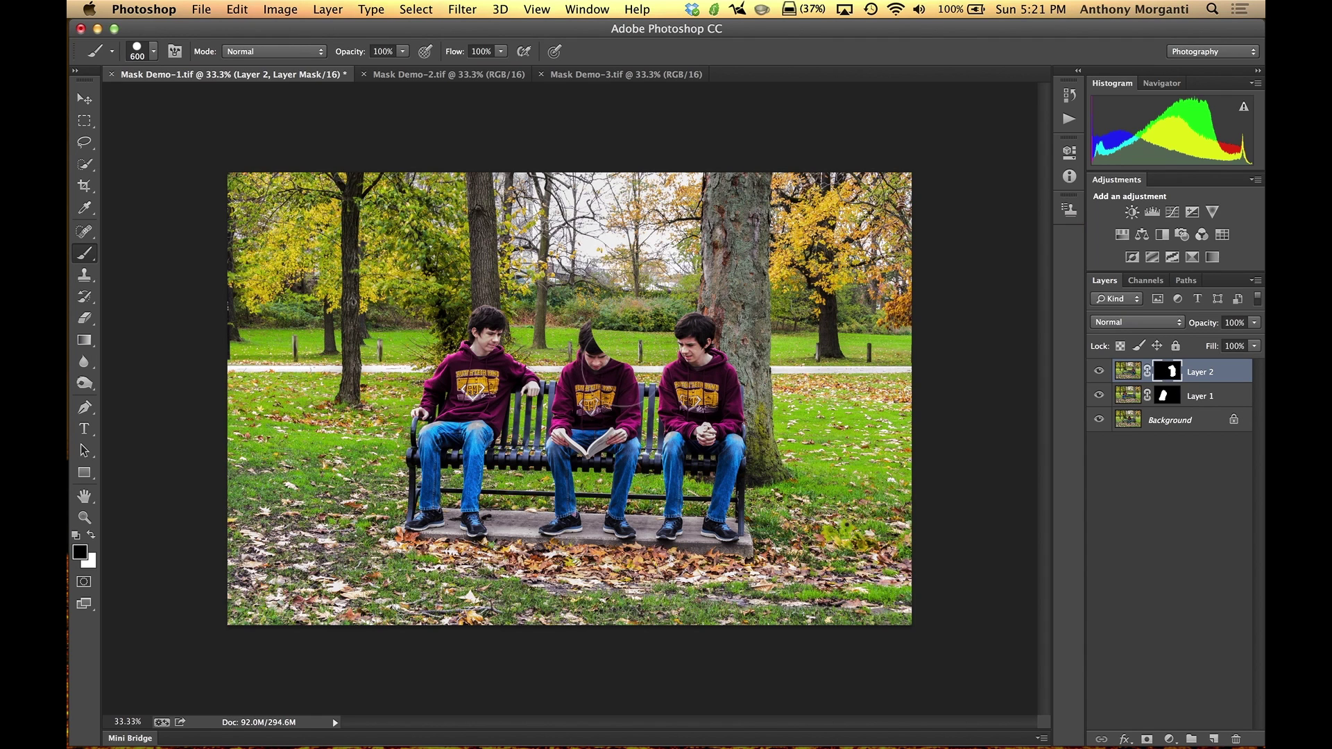
- Paint black on Layer 2's mask over the middle boy's head to bring back his hair
click(601, 375)
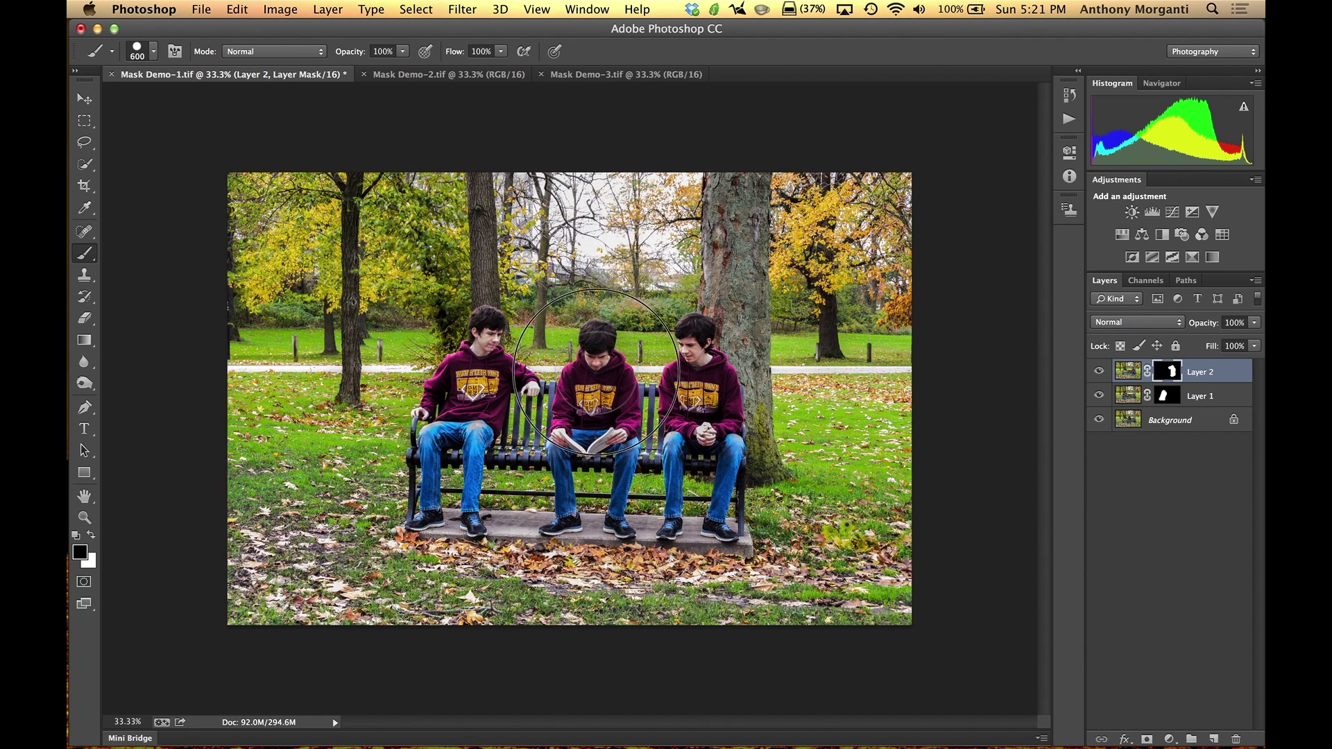